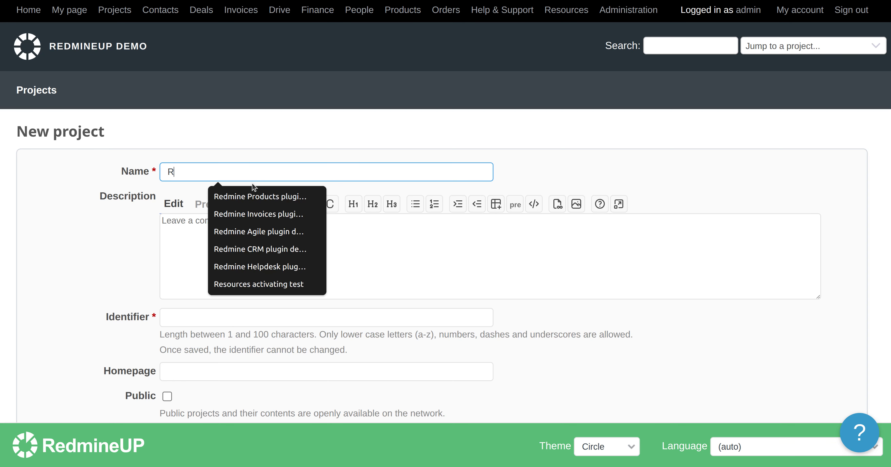
- Create a public project named "Resources testing (activating)" with the default modules
text(sting (acti)
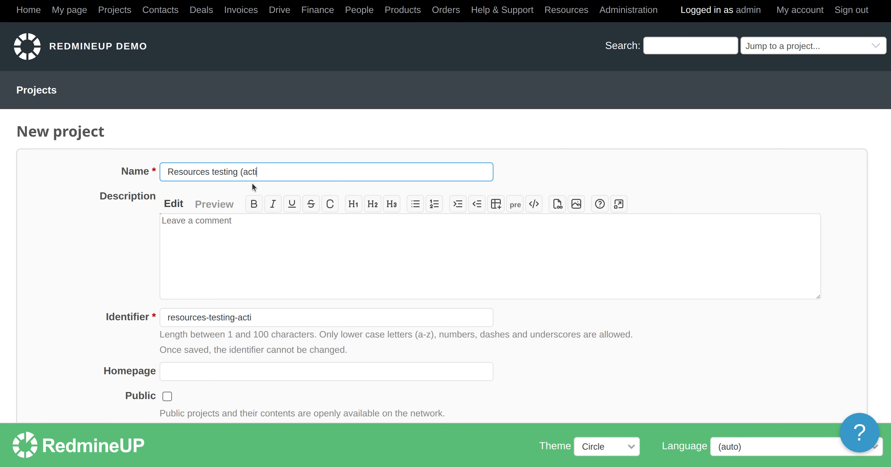
text(vating))
scroll(249, 225, down, 5)
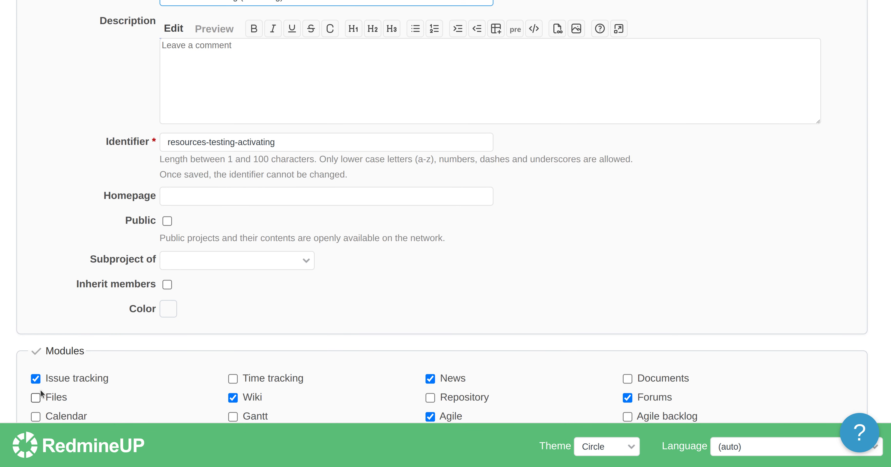
click(167, 221)
scroll(46, 291, down, 5)
click(36, 364)
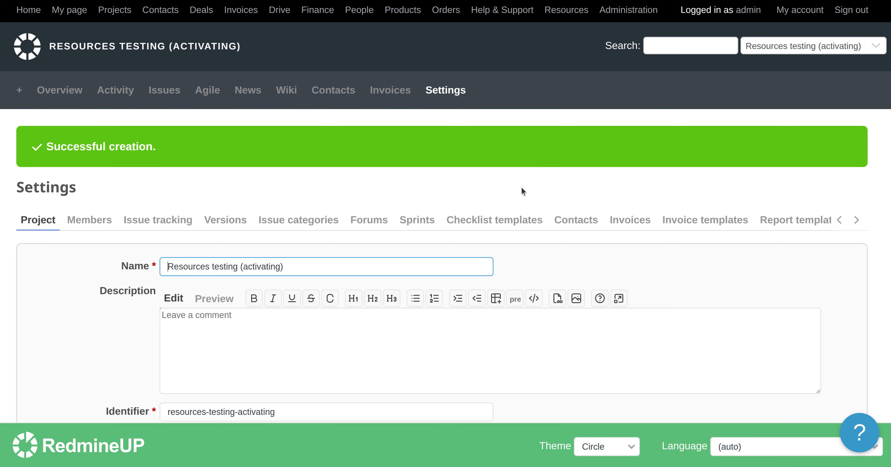
- Enable the Resources module in the new project's settings and save the change
scroll(522, 190, down, 8)
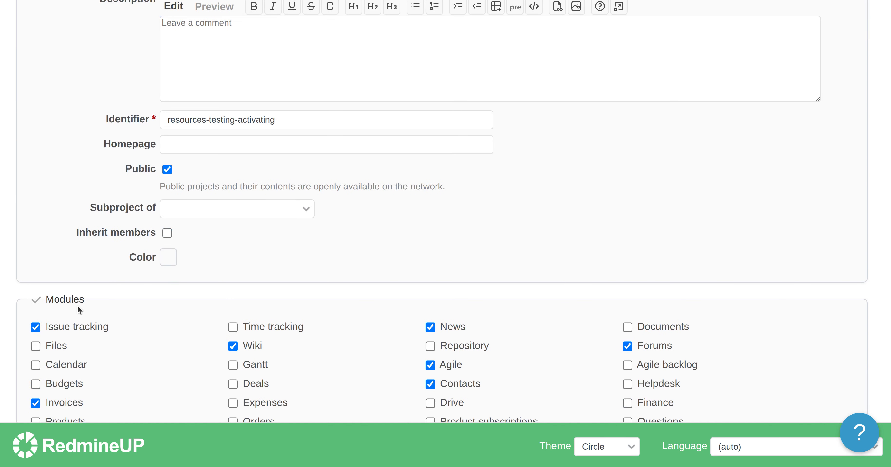
scroll(78, 306, down, 3)
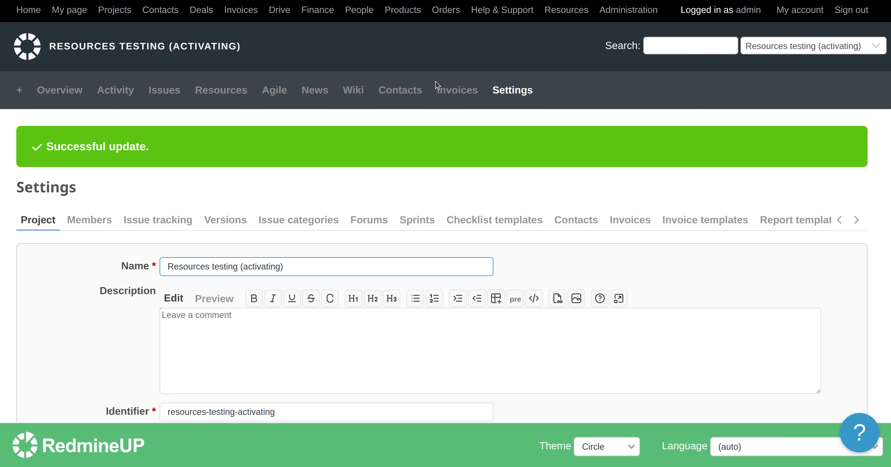
- Open the project's Resource planning page and look over the empty chart
click(218, 93)
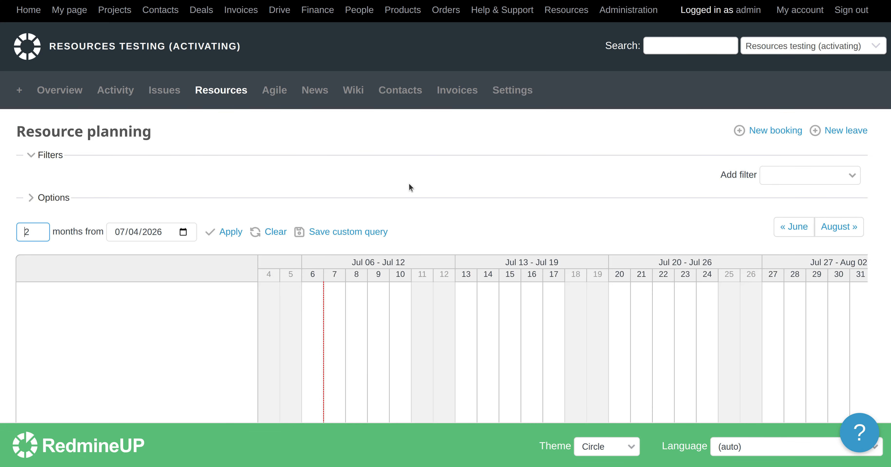
scroll(485, 189, down, 3)
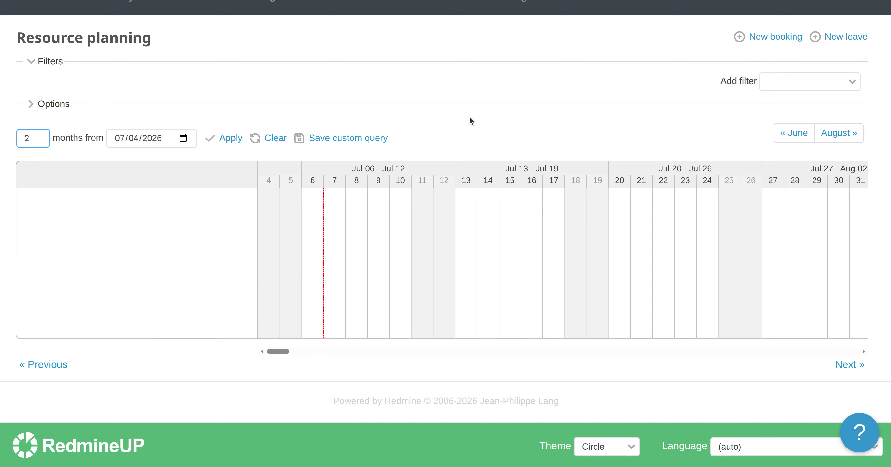
scroll(714, 110, up, 2)
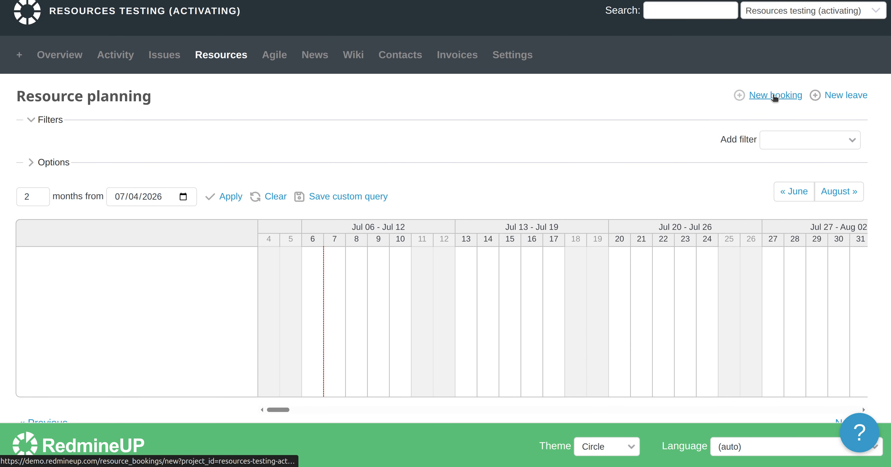
- Start a new booking to examine its project and assignee choices, and close the form without creating a booking
click(775, 98)
click(401, 155)
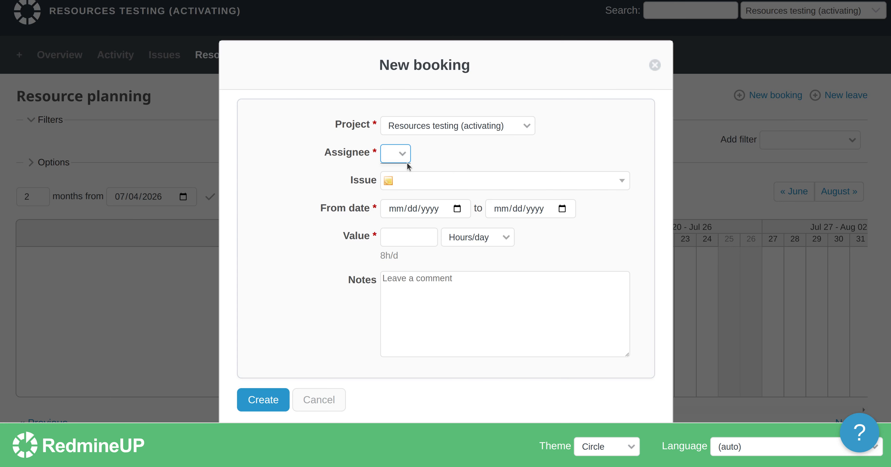
click(486, 125)
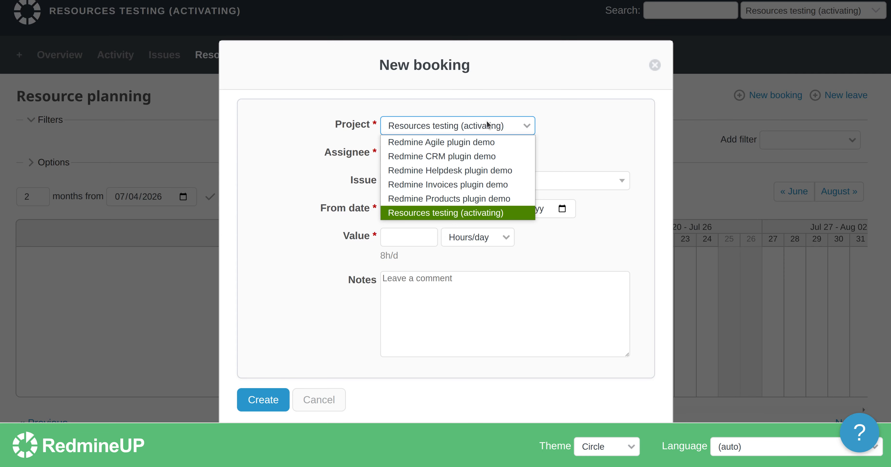
click(476, 130)
click(436, 127)
click(433, 127)
click(403, 155)
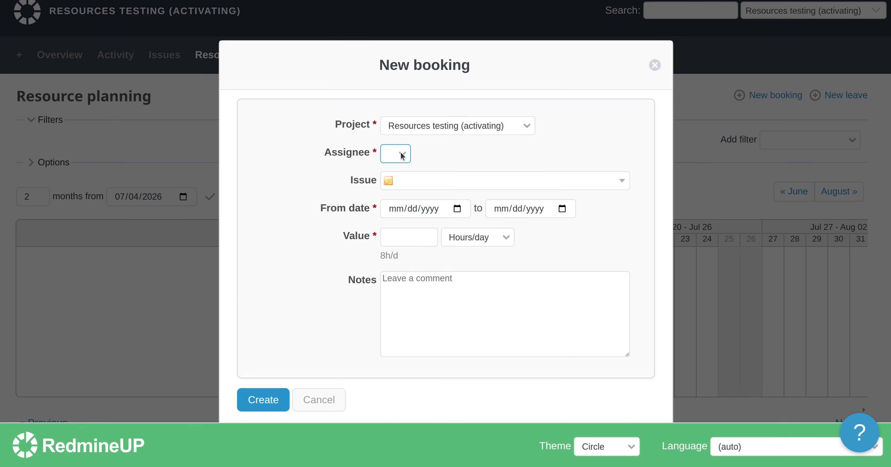
click(655, 65)
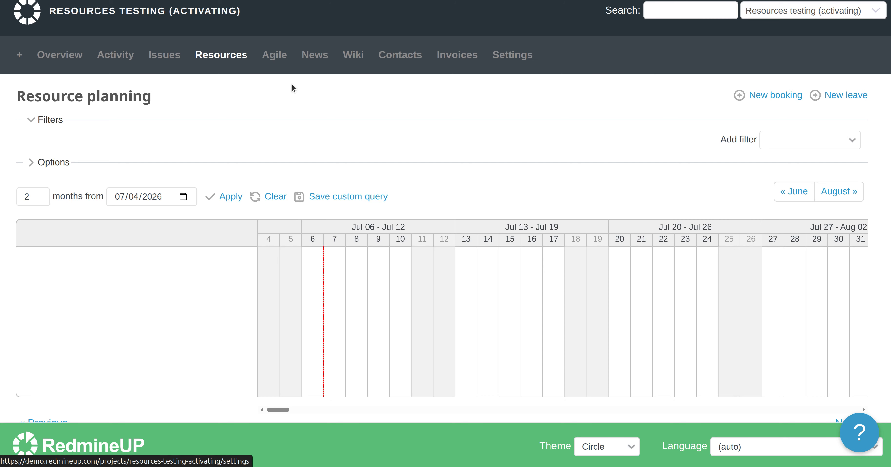
- Enable the Task, User story, Bug and Support trackers in the project's issue tracking settings and save
click(512, 55)
click(166, 166)
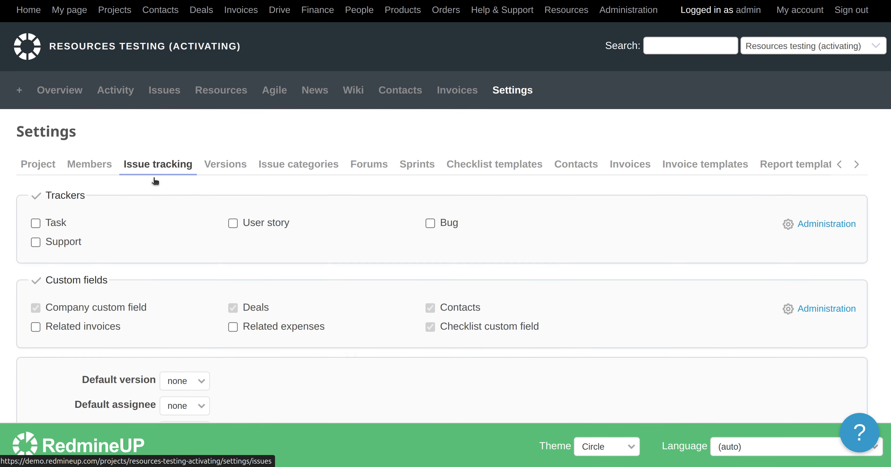
click(258, 221)
scroll(196, 279, down, 3)
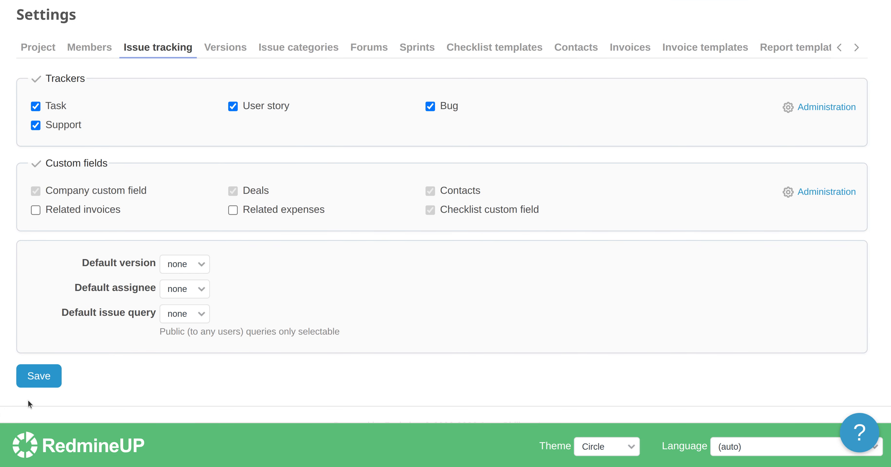
click(37, 377)
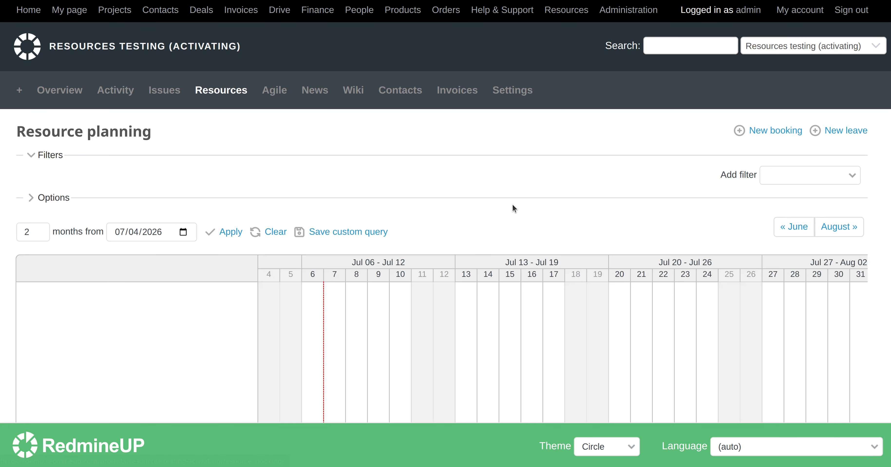
- Check the assignee choices in a new booking again from Resource planning and close the form
click(765, 133)
click(406, 154)
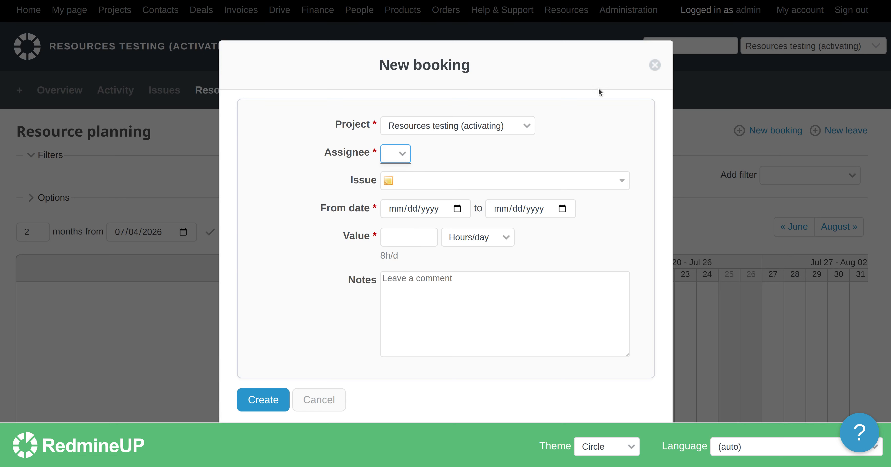
click(655, 65)
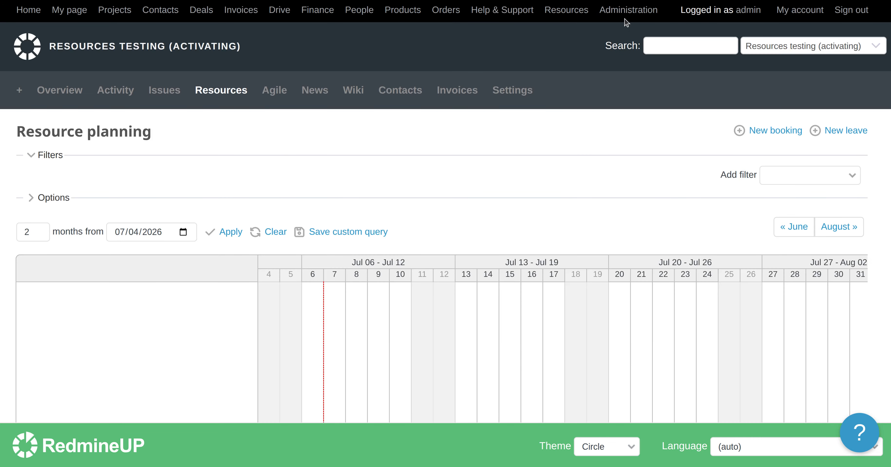
- In the user administration, add the third listed user to the Resources testing (activating) project with the Support role
key(ctrl+Tab)
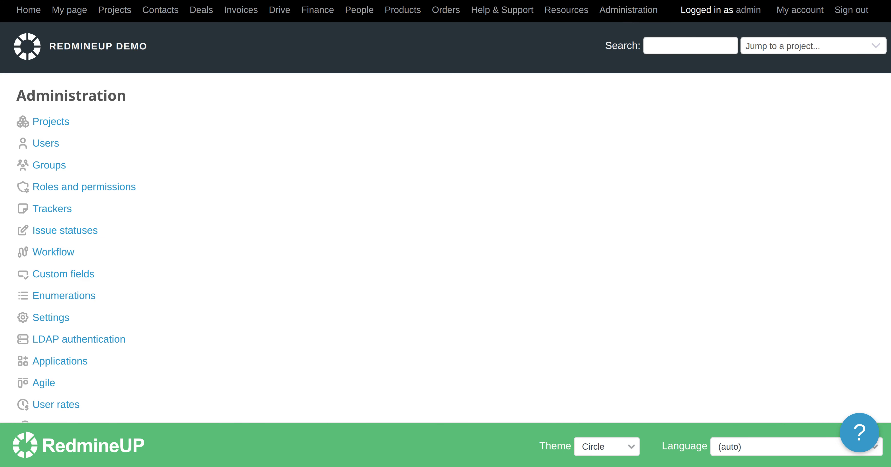
click(48, 148)
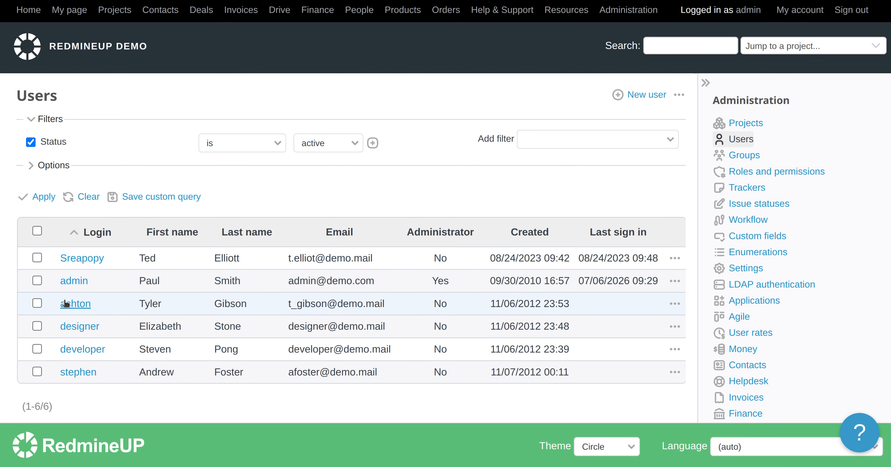
click(79, 309)
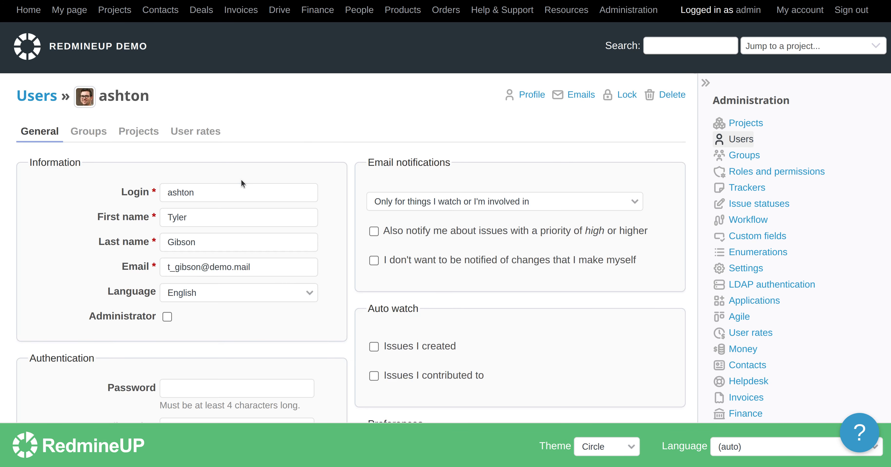
click(145, 134)
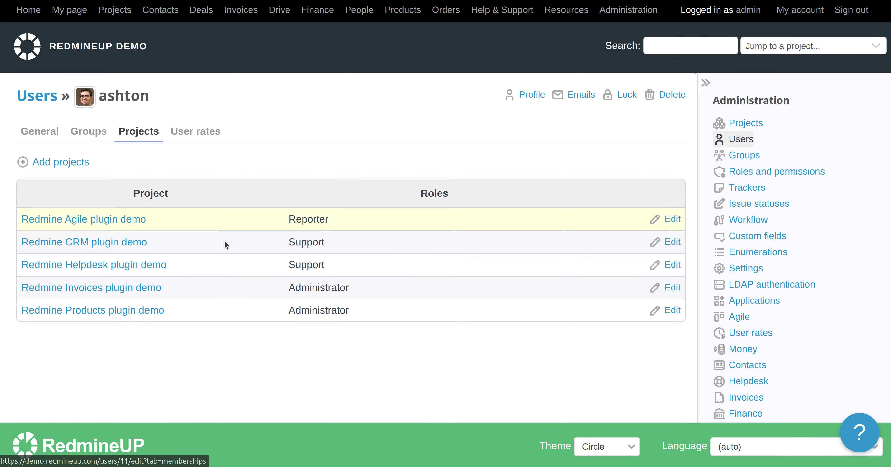
click(73, 162)
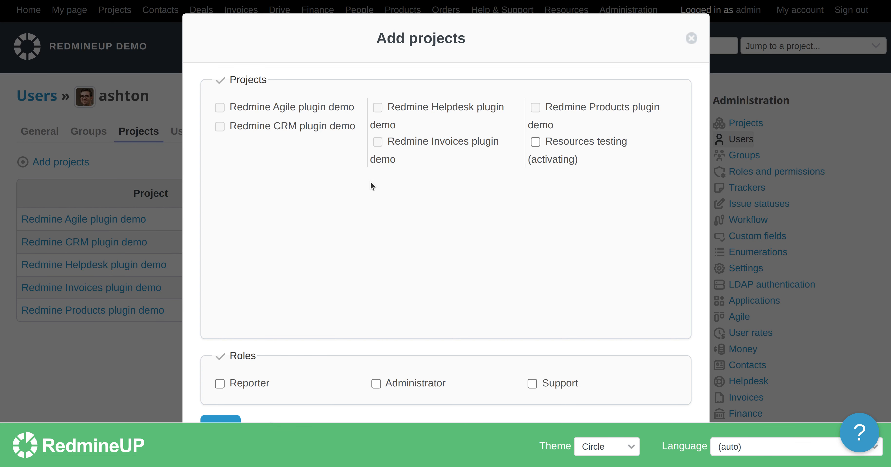
click(580, 141)
scroll(252, 376, down, 2)
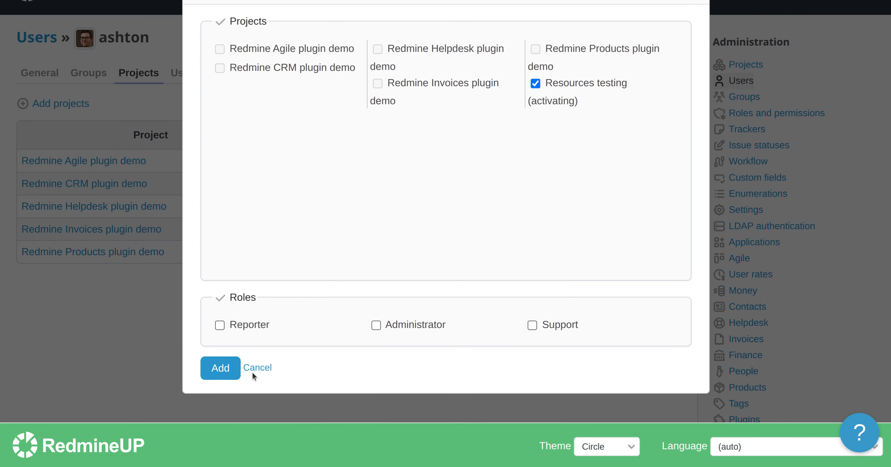
click(564, 327)
click(227, 368)
scroll(219, 277, up, 2)
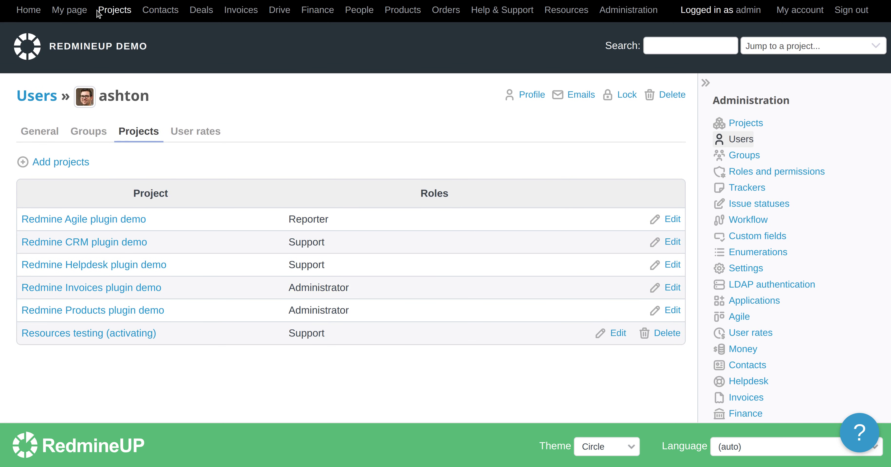
- Return to Resource planning in the Resources testing (activating) project, check a new booking's assignee choices and close the form
scroll(287, 279, down, 5)
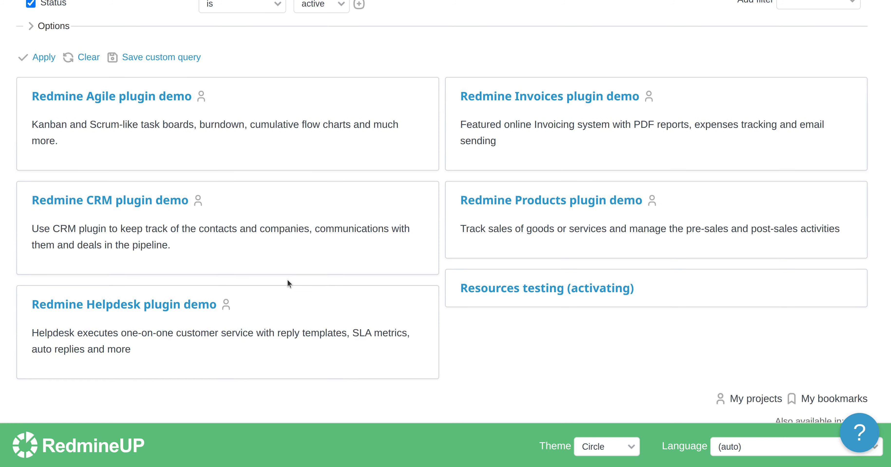
click(501, 289)
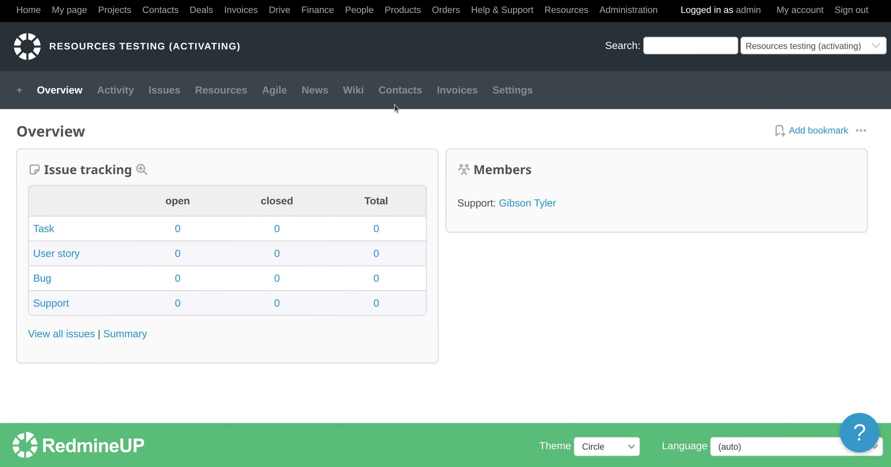
click(234, 96)
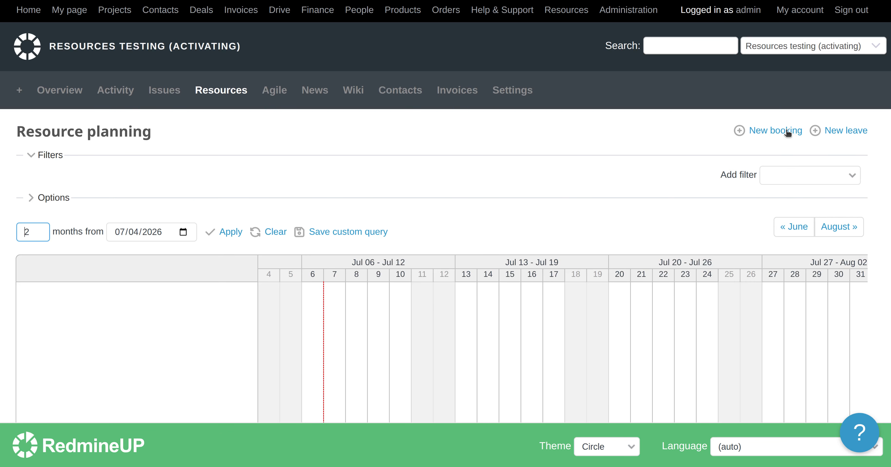
click(778, 133)
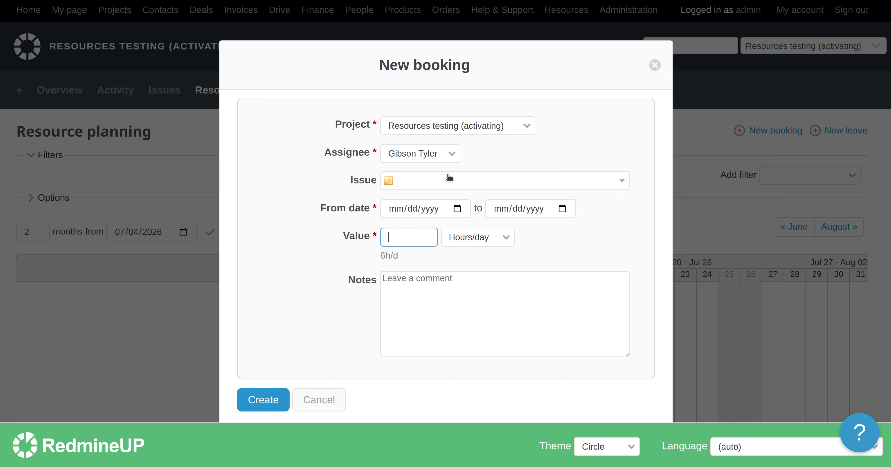
click(437, 154)
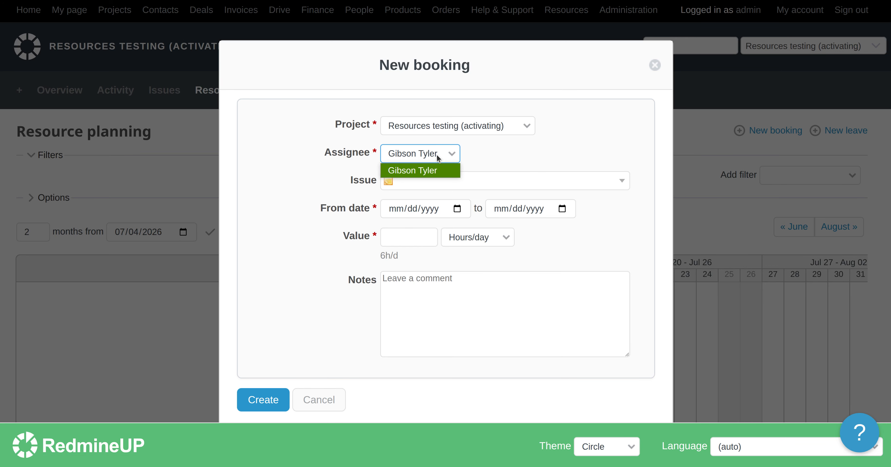
click(437, 154)
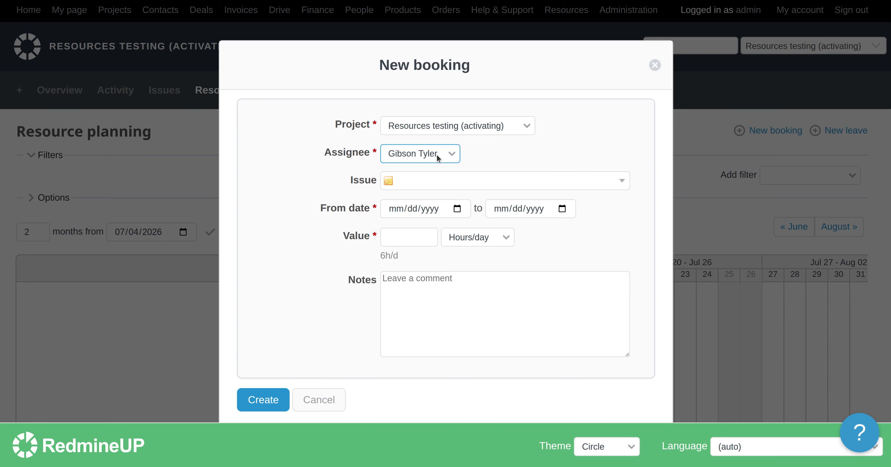
click(655, 66)
- In the user administration, add the last listed user to the Resources testing (activating) project with the Reporter role
click(623, 11)
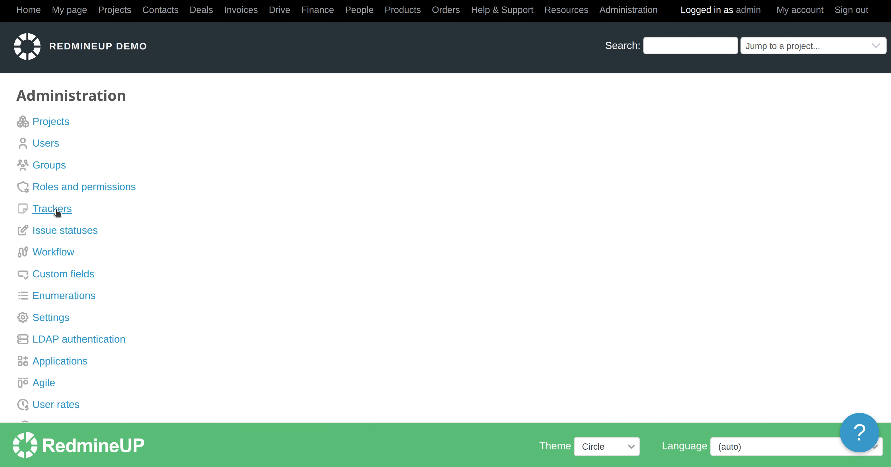
click(46, 148)
scroll(238, 276, down, 2)
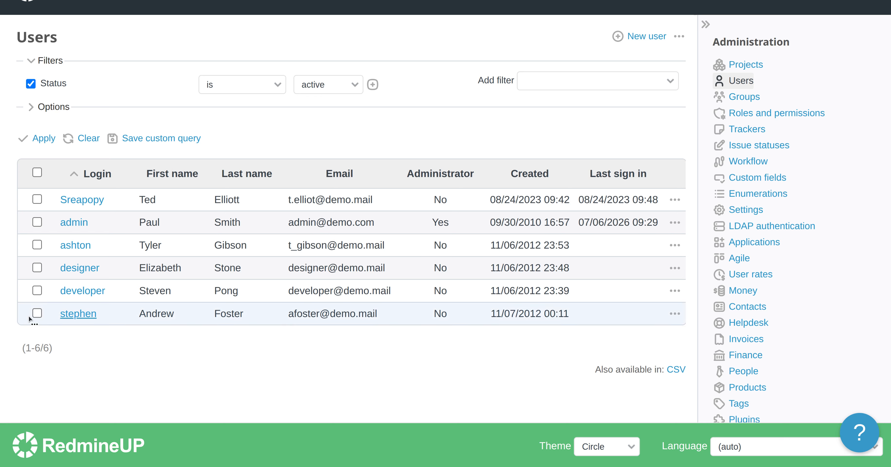
click(36, 314)
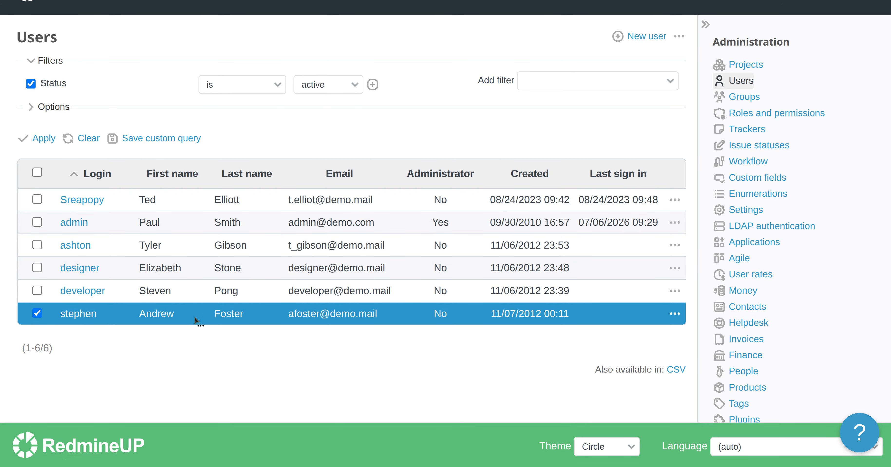
click(77, 313)
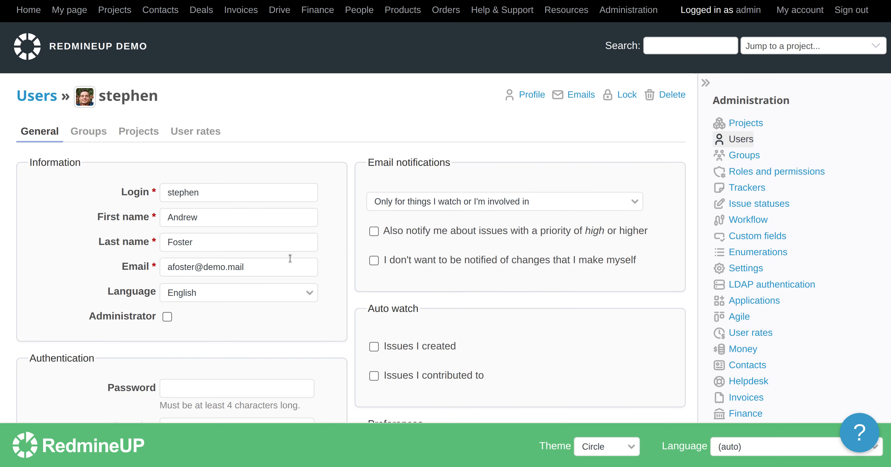
click(143, 138)
click(50, 163)
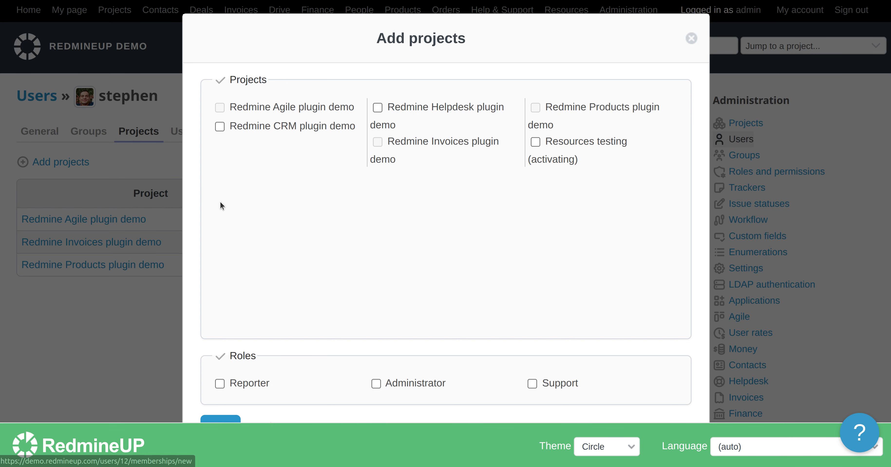
scroll(219, 344, down, 2)
click(239, 329)
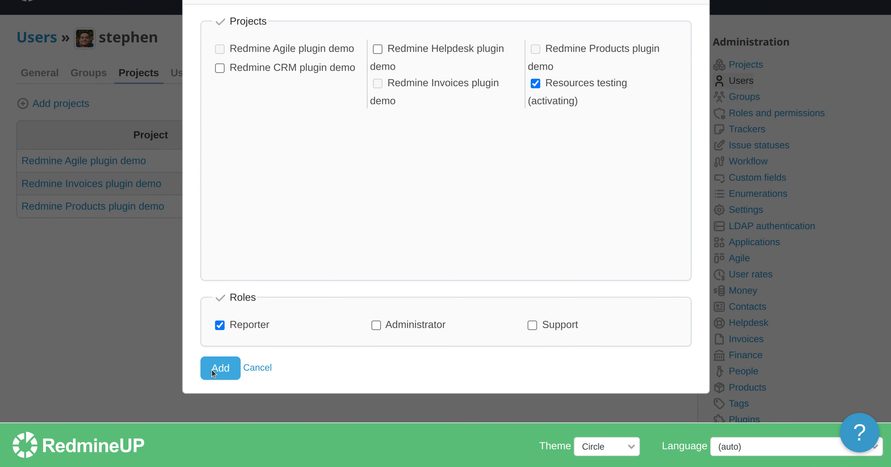
click(220, 368)
- Open a new booking in the Resources testing (activating) project's Resource planning and choose the member with the Reporter role as assignee
scroll(180, 35, up, 2)
click(125, 18)
scroll(321, 199, down, 3)
click(524, 343)
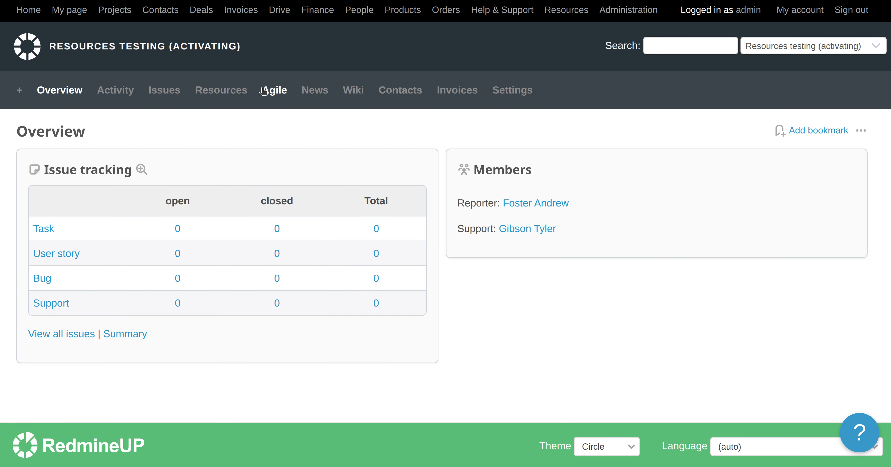
click(221, 90)
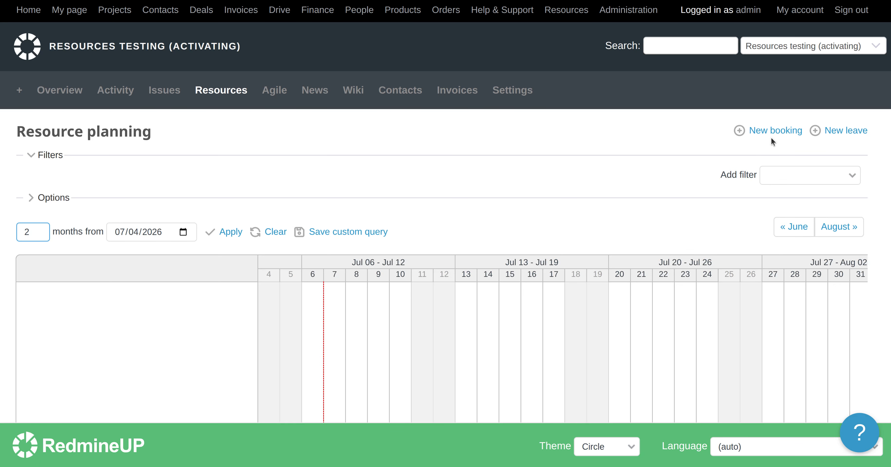
click(762, 131)
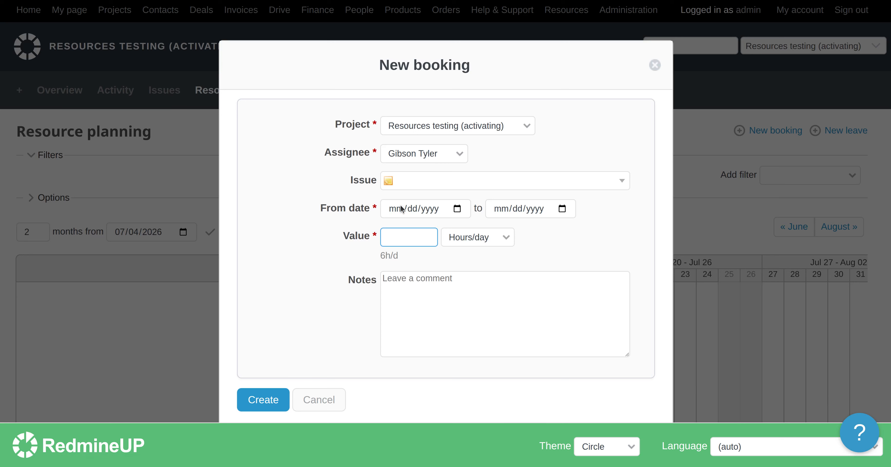
click(438, 159)
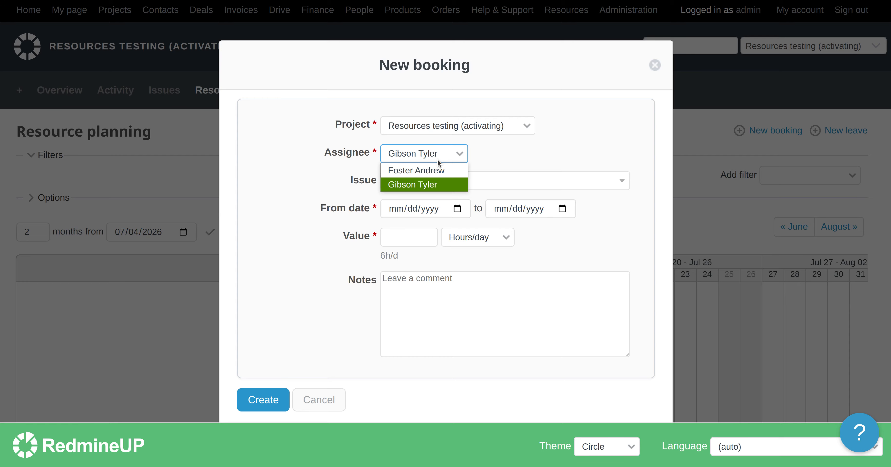
click(431, 170)
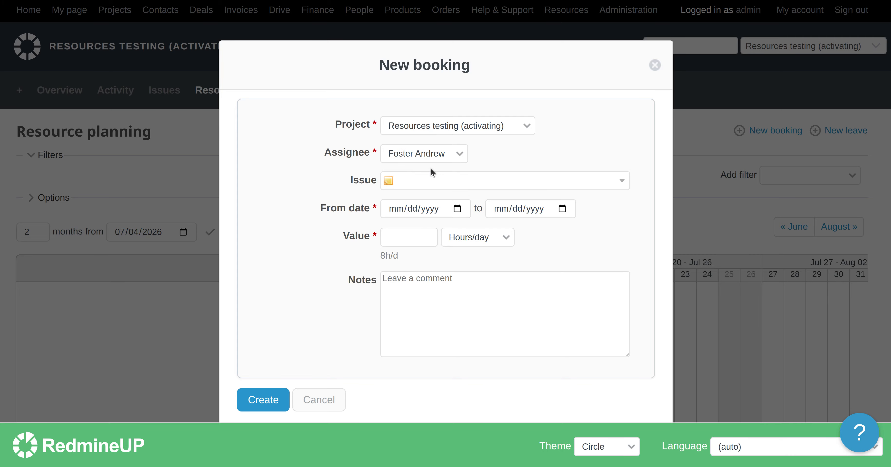
- Check the new booking's issue choices and close the form without creating it
click(514, 188)
click(510, 183)
click(508, 182)
click(508, 184)
click(507, 185)
click(497, 190)
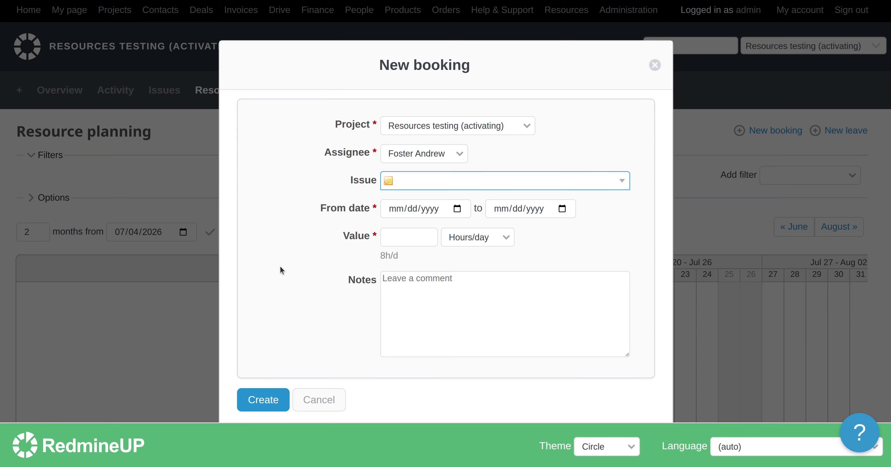
click(654, 65)
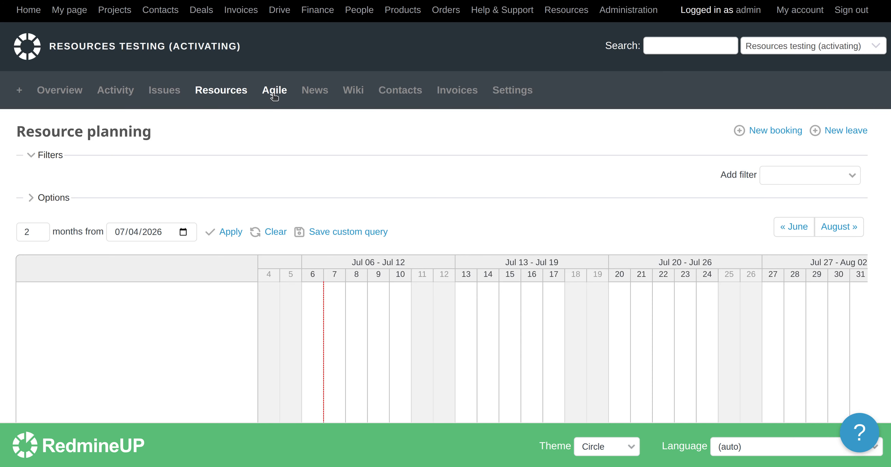
- Review the project's issue tracking settings, including the enabled trackers and the default assignee choices
click(513, 90)
click(171, 164)
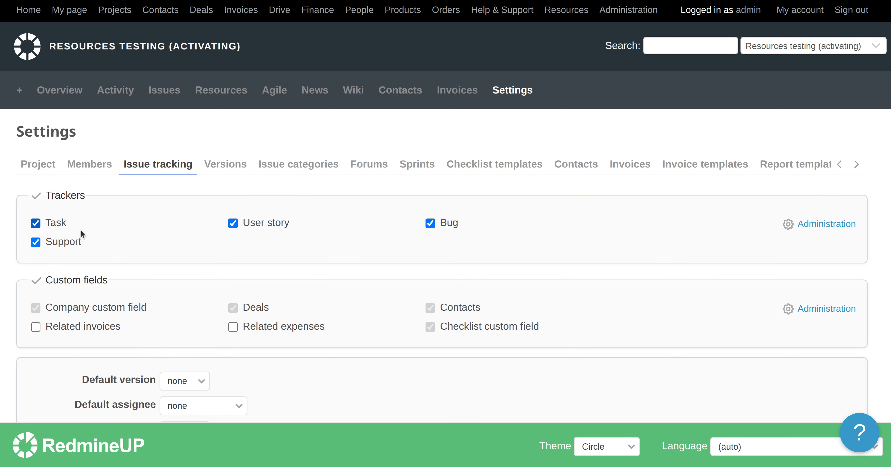
scroll(81, 230, down, 3)
click(172, 267)
click(185, 281)
click(185, 281)
scroll(185, 281, up, 3)
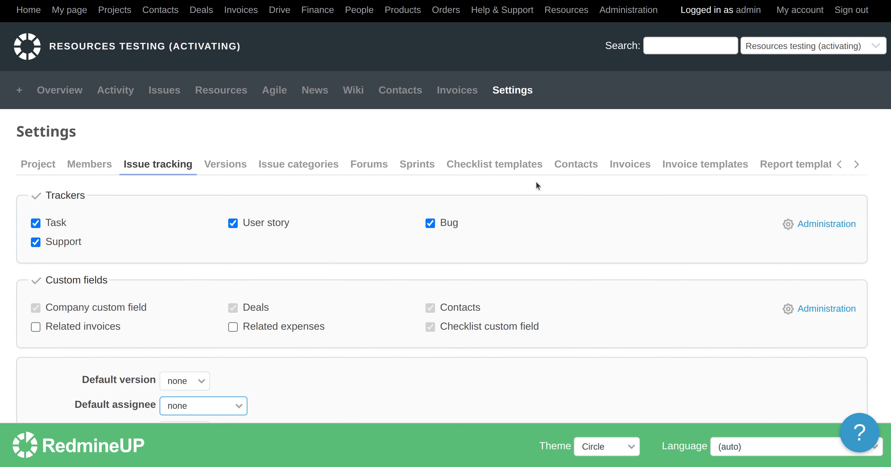
- Look at the project's version settings and the new version form, and go back without creating a version
click(226, 165)
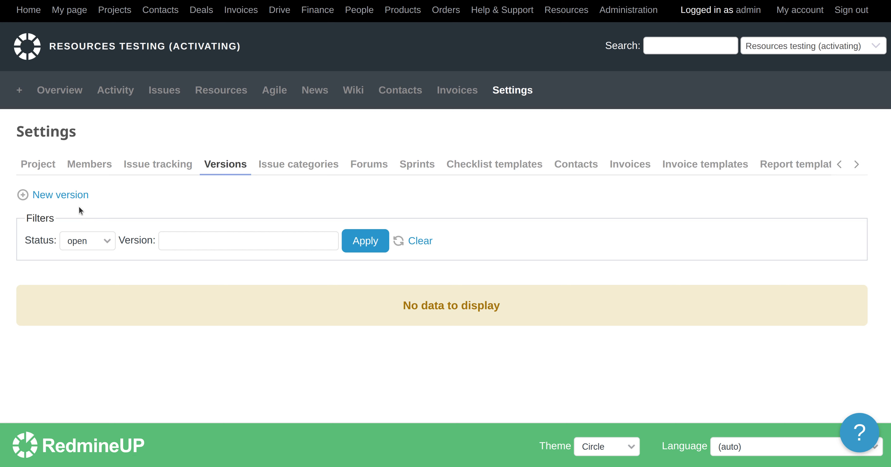
click(70, 195)
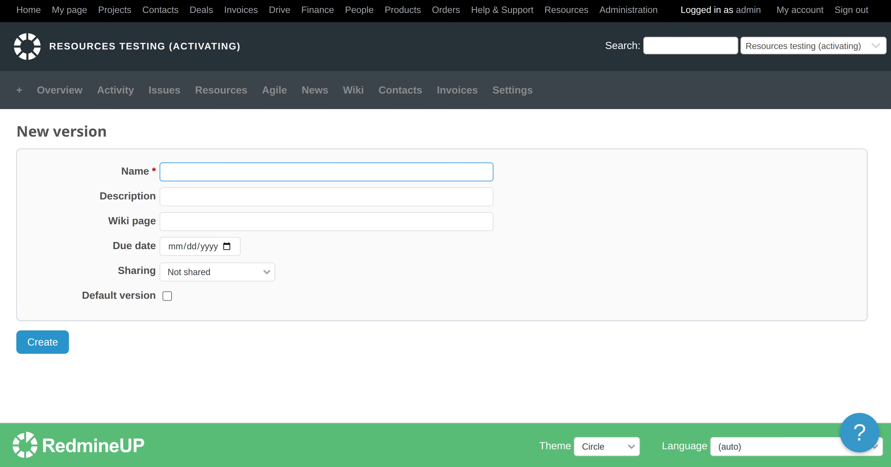
key(alt+Left)
- Create an issue category named "test issue category" in the project settings
click(290, 172)
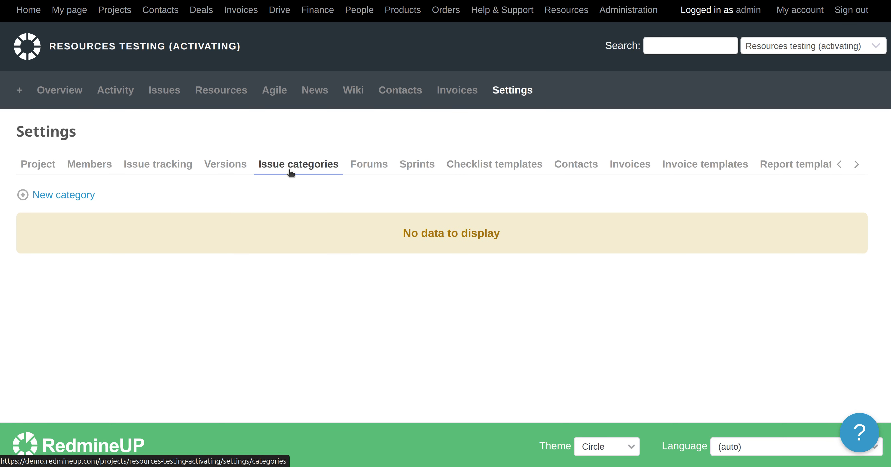
click(66, 199)
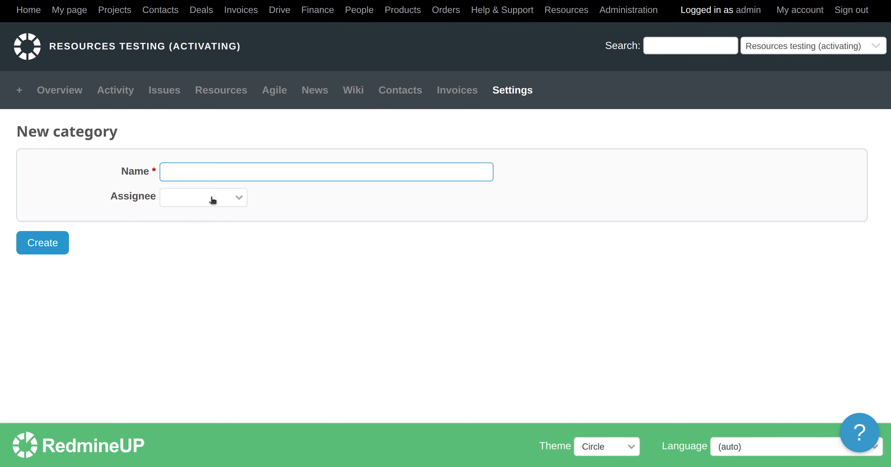
text(test issue category)
click(49, 233)
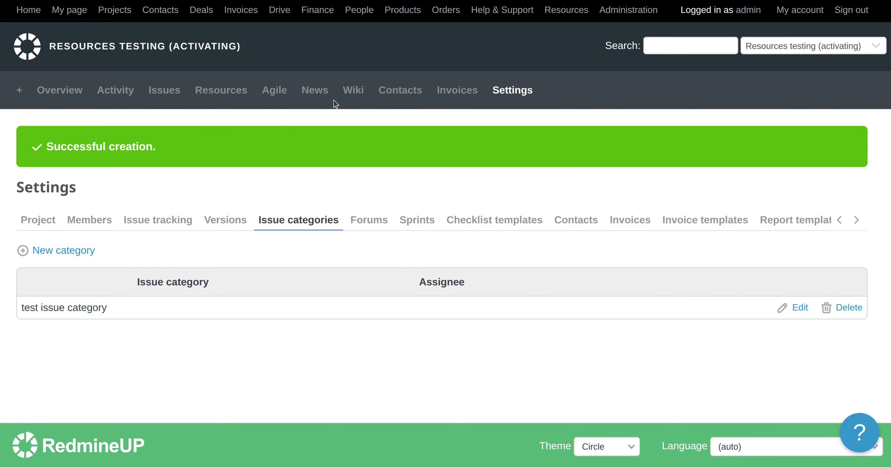
- Search for issue 34 in a new booking from Resource planning and close the form
click(230, 91)
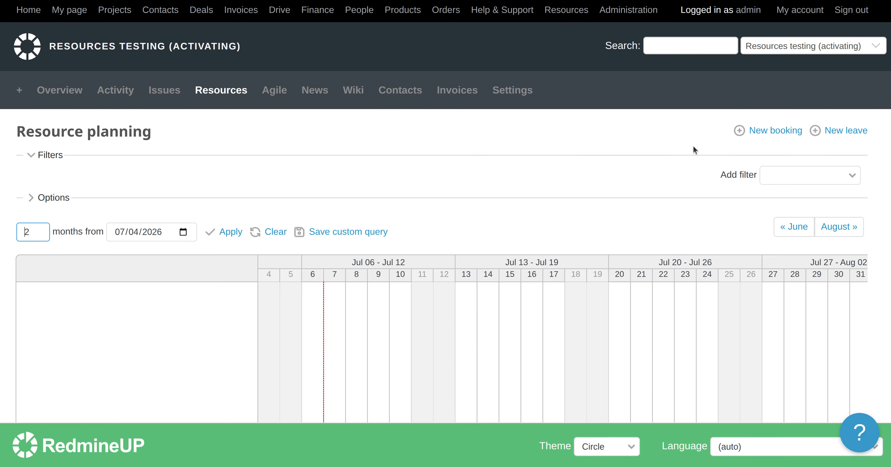
click(775, 133)
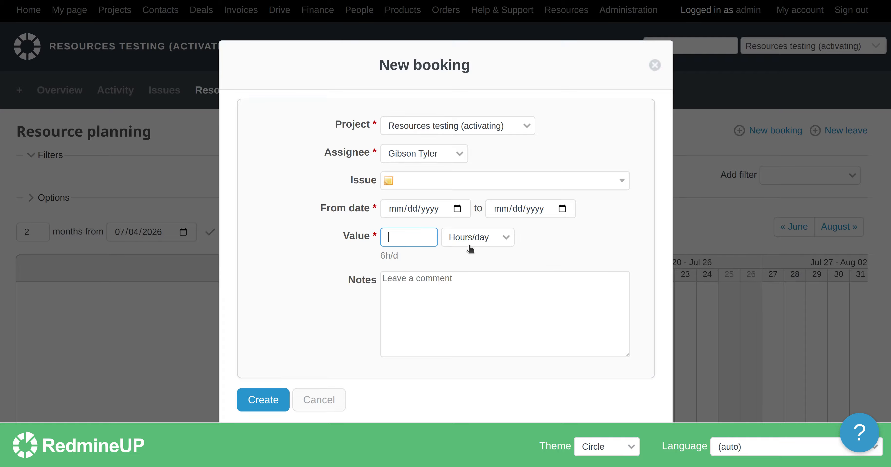
click(442, 179)
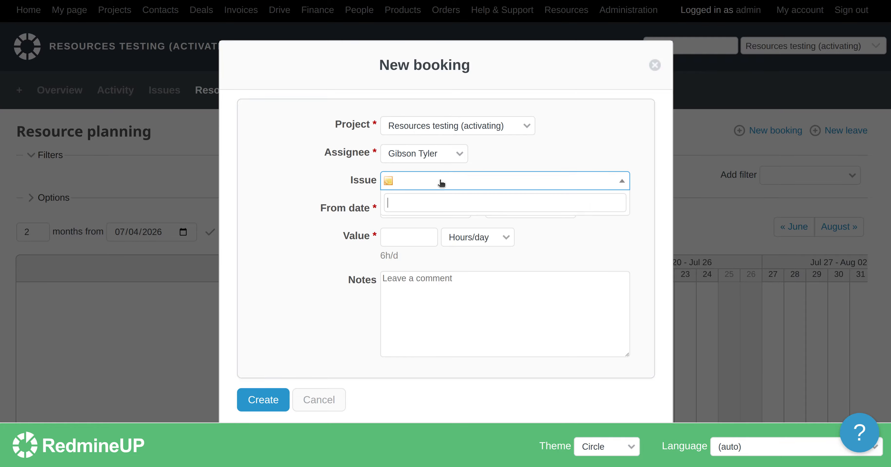
text(34)
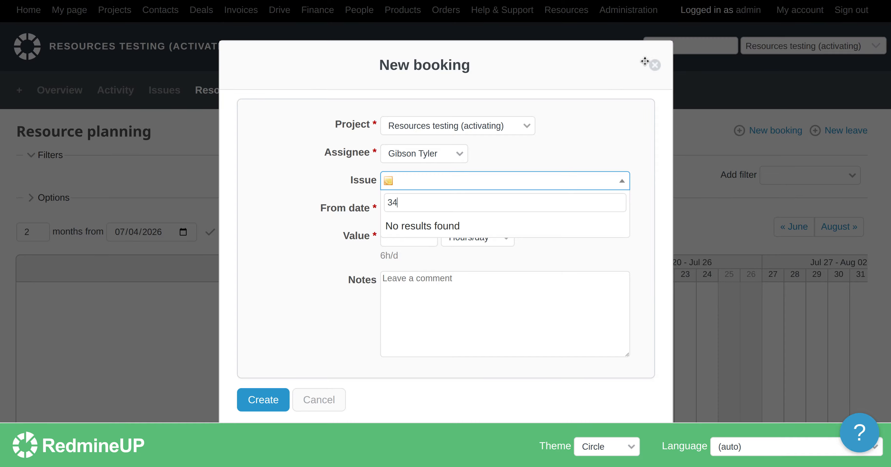
click(655, 66)
click(655, 65)
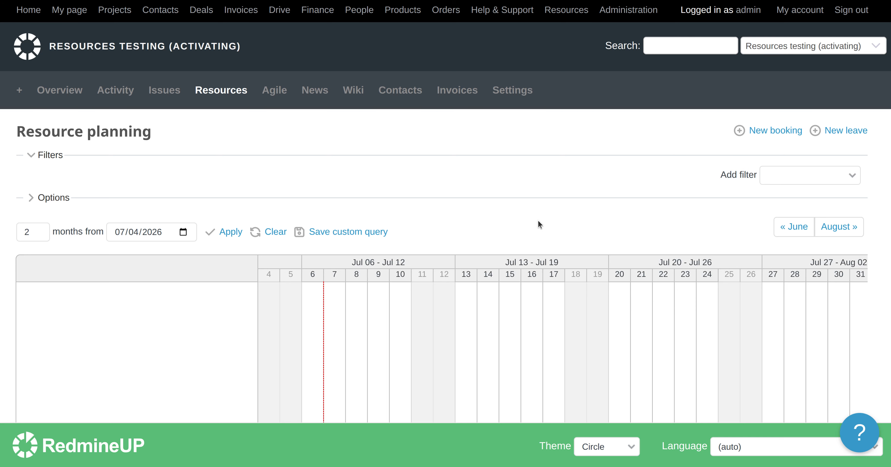
- Disable the Task, User story, Bug and Support trackers in the project's issue tracking settings, save, and reload the issue list
click(166, 93)
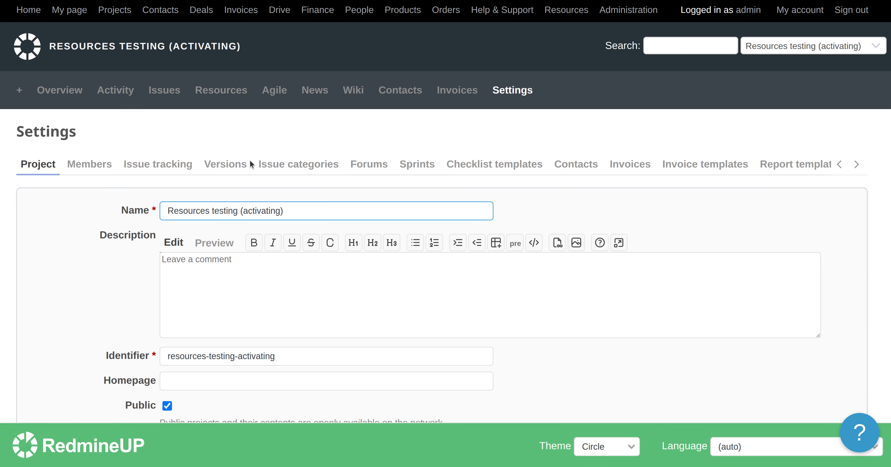
click(159, 165)
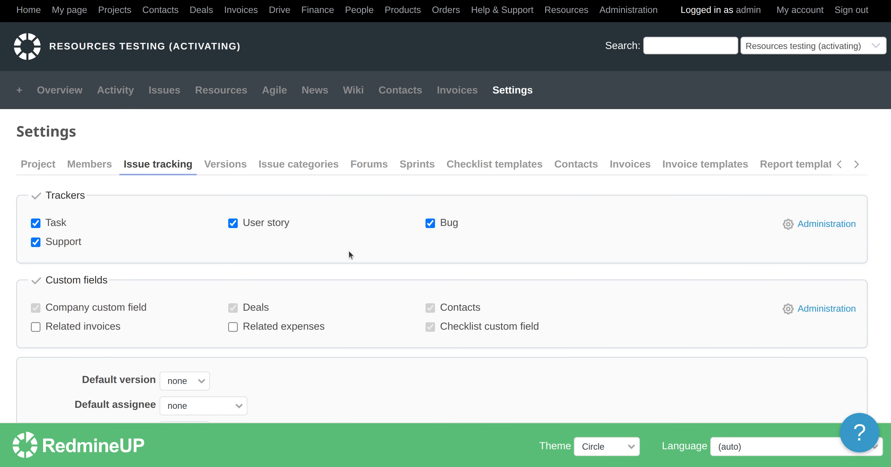
click(264, 223)
click(431, 217)
click(58, 226)
click(63, 243)
scroll(55, 312, down, 3)
click(38, 381)
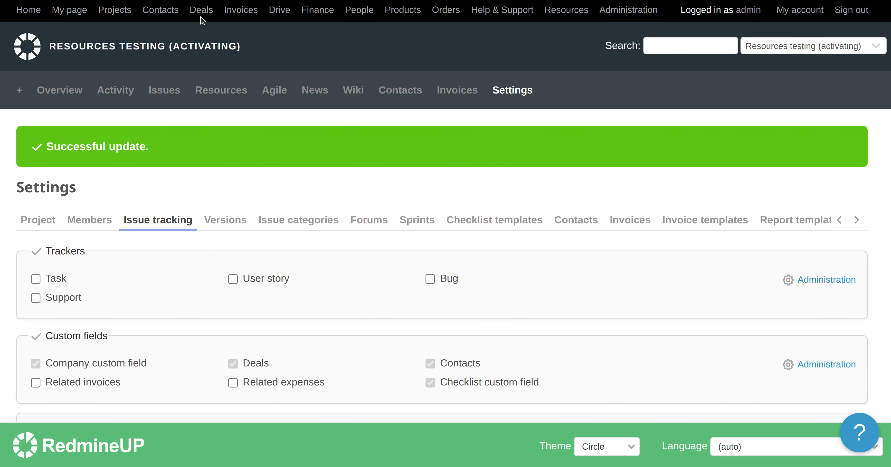
click(194, 1)
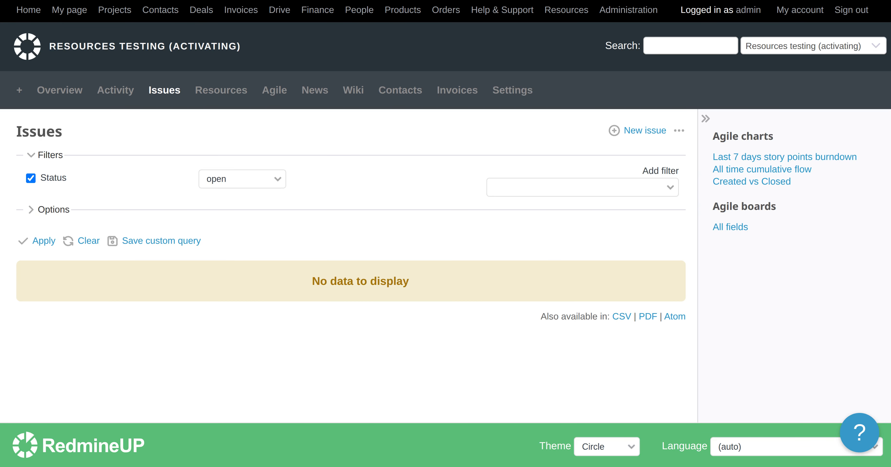
key(F5)
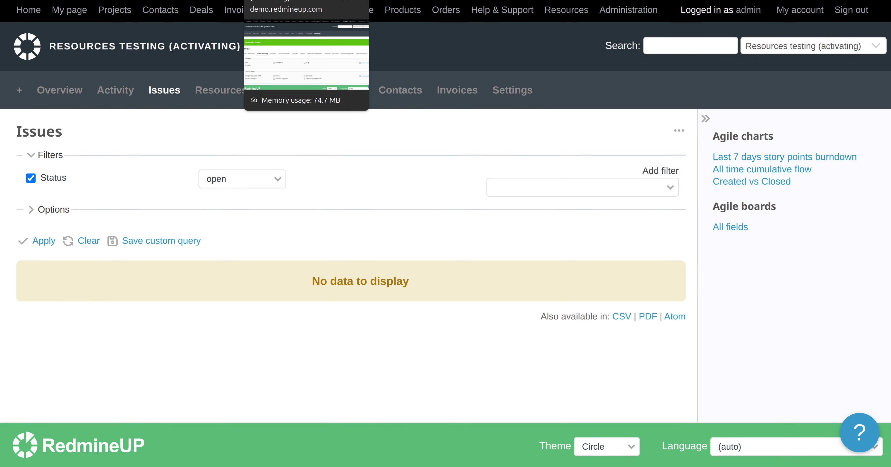
- Return to the issue tracking settings, re-enable the Task, Support, User story and Bug trackers and save
click(284, 0)
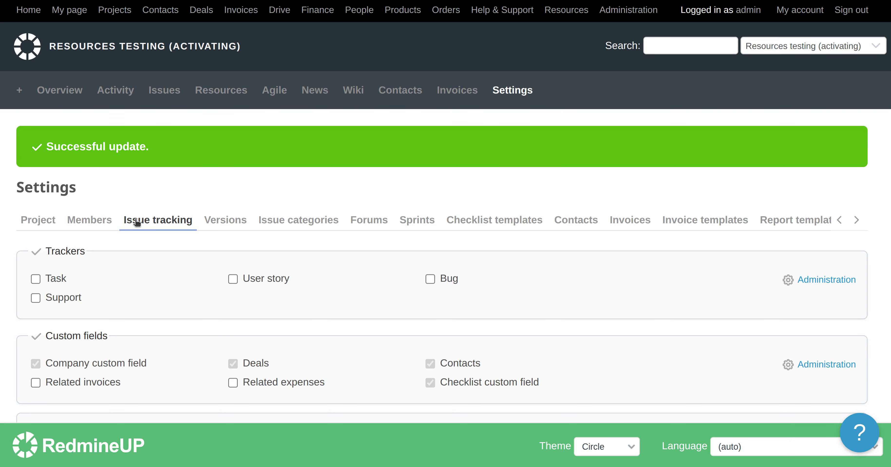
click(49, 280)
click(54, 298)
click(282, 281)
click(455, 279)
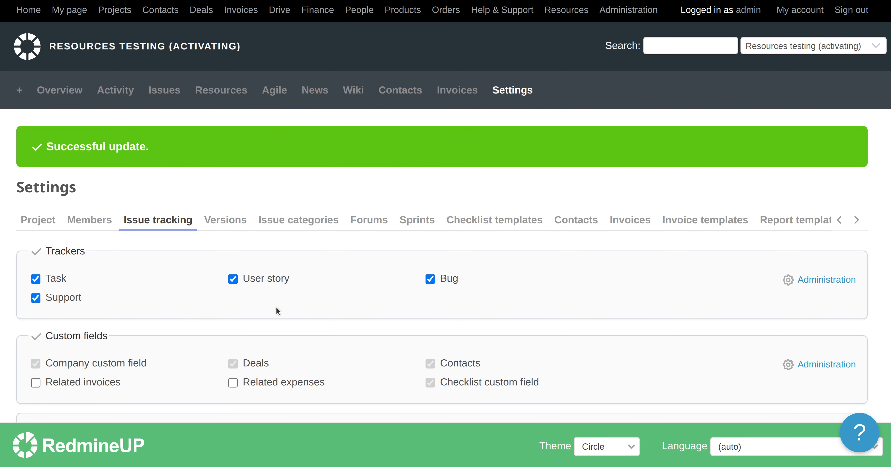
scroll(277, 308, down, 5)
click(42, 355)
- Start a new Task issue with the subject "Testing issue number 01" and High priority
click(165, 90)
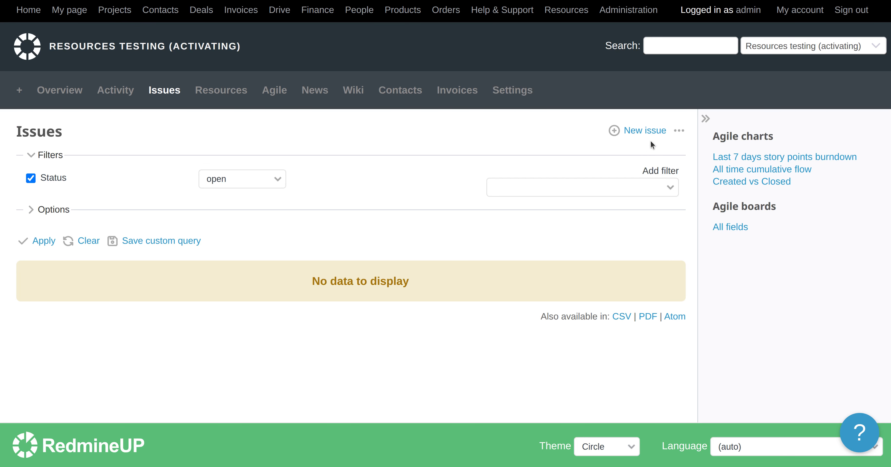
click(628, 132)
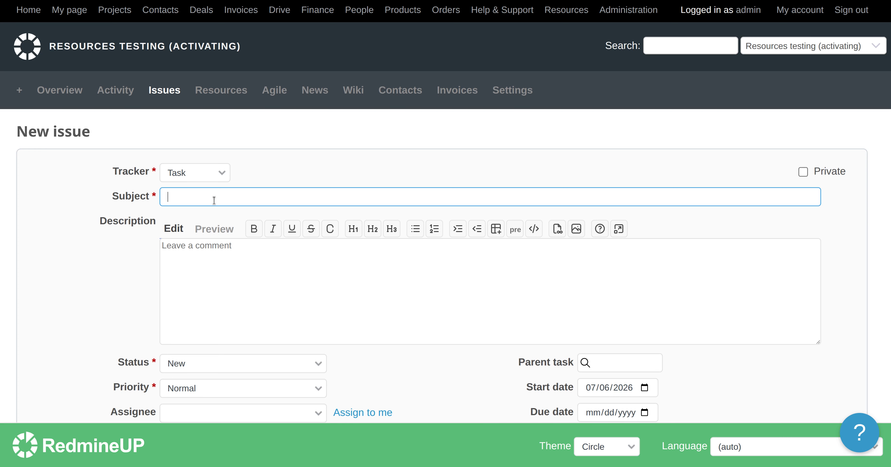
text(Testing issue number 01)
scroll(124, 304, down, 3)
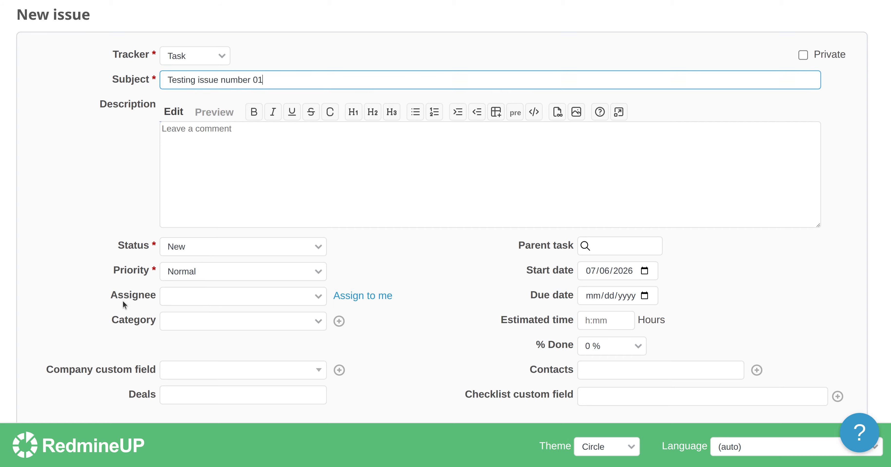
scroll(123, 301, down, 3)
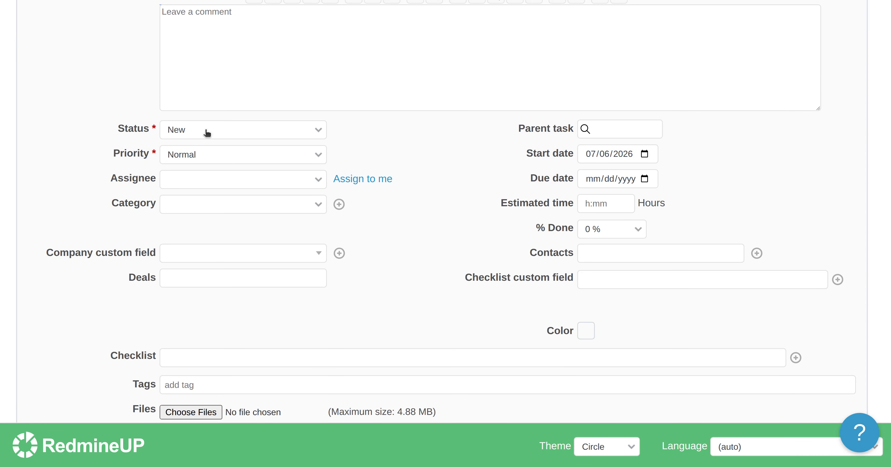
click(215, 156)
click(211, 200)
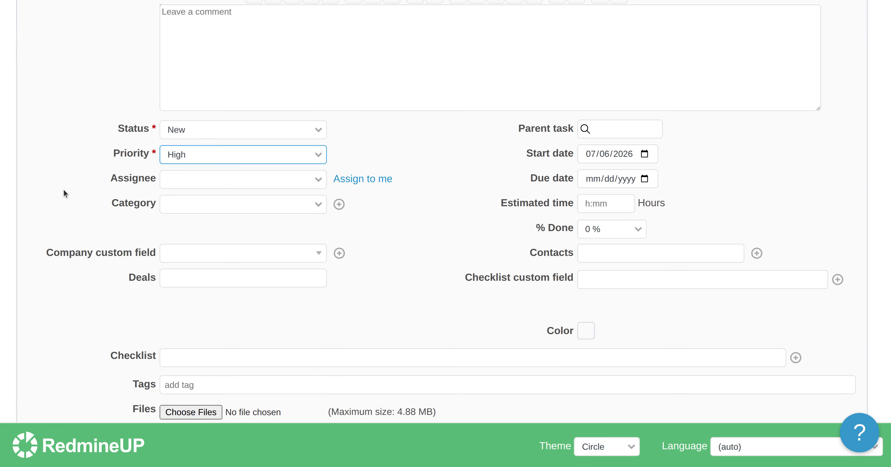
- Describe the issue as "High priority please hurry up", assign it to the current account and create it
scroll(137, 243, up, 3)
click(305, 177)
text(High priority please hurry up)
scroll(321, 296, down, 1)
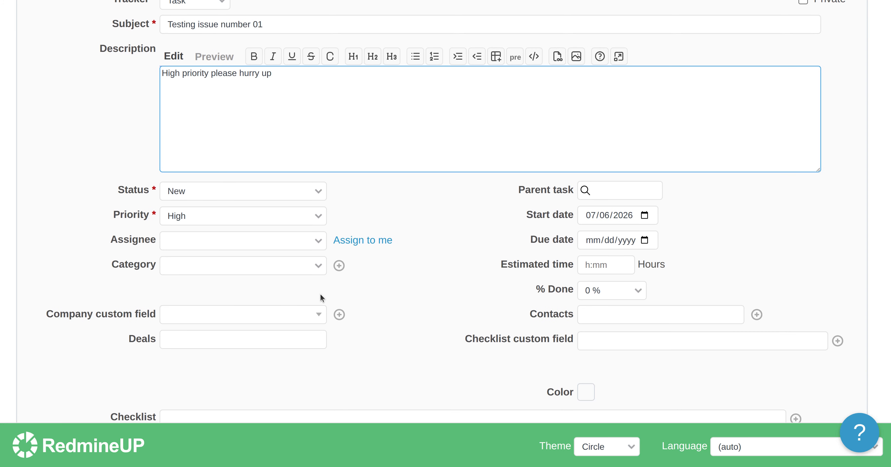
click(367, 237)
scroll(205, 265, down, 2)
scroll(205, 265, down, 3)
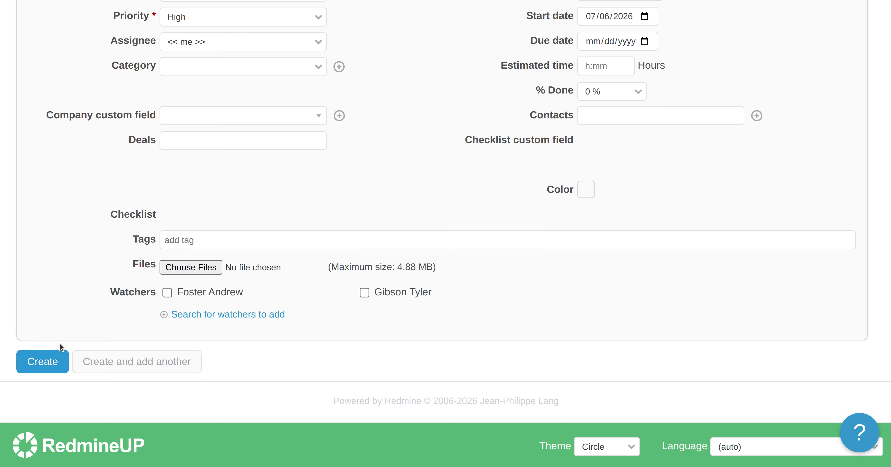
click(55, 358)
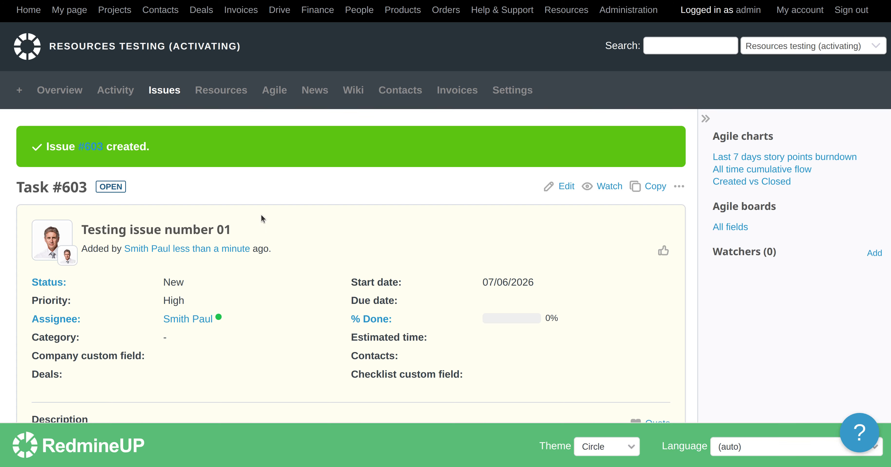
- Start a new Bug issue with the subject "Redmine 7 bug" and the description "Some bug description"
click(156, 96)
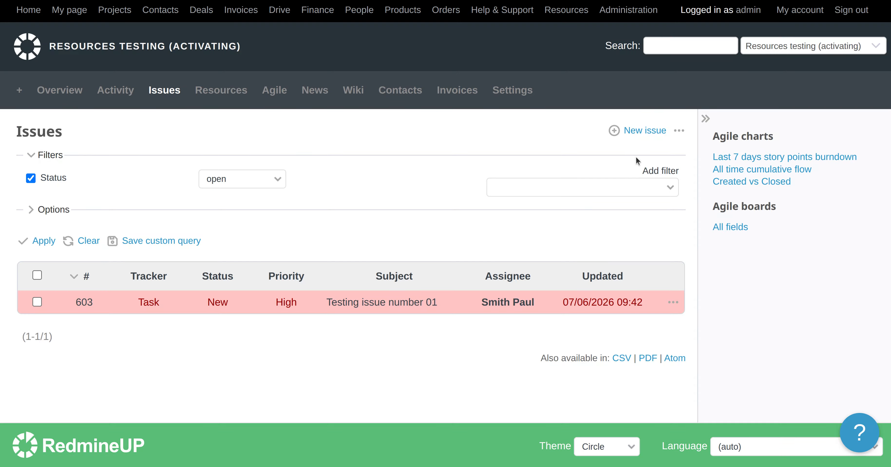
click(639, 131)
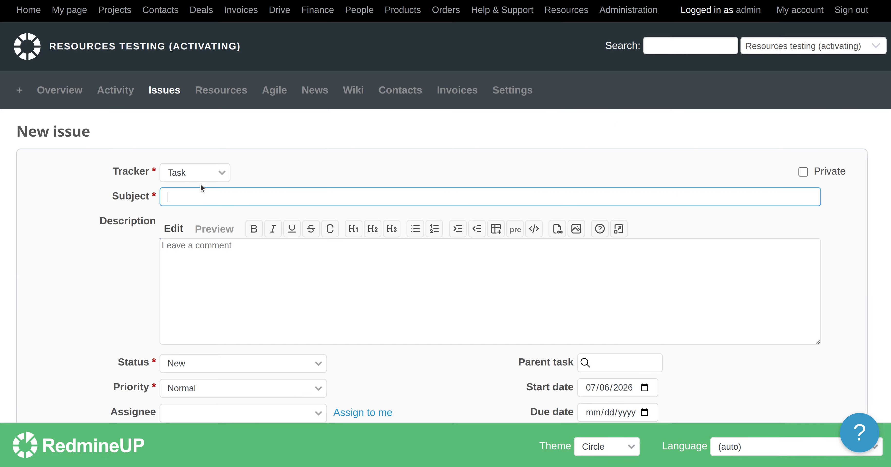
click(203, 180)
click(186, 219)
click(249, 201)
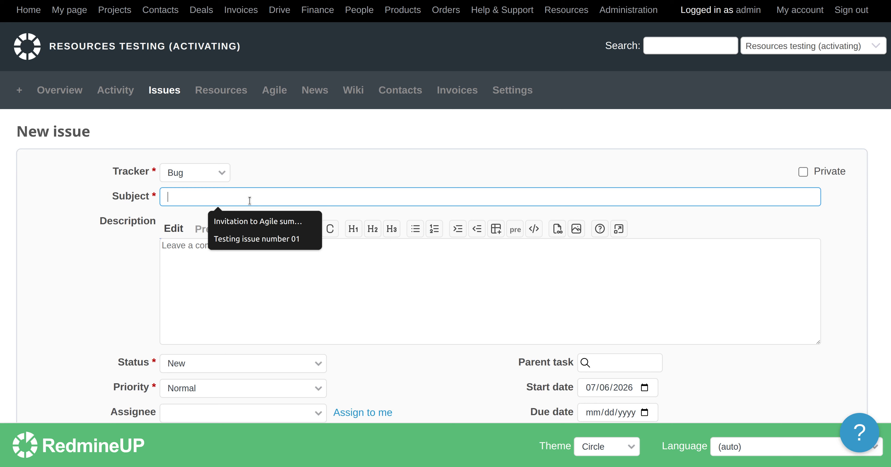
text(Redmin)
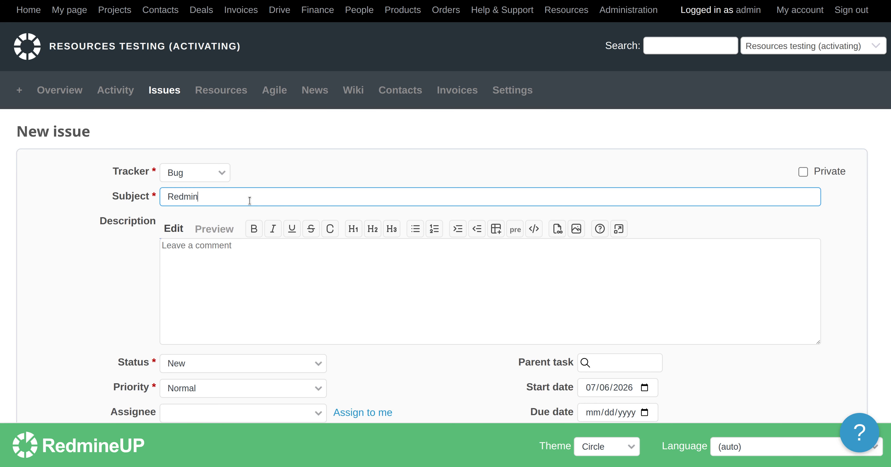
text(e 6 bug)
click(318, 322)
text(Some bug description)
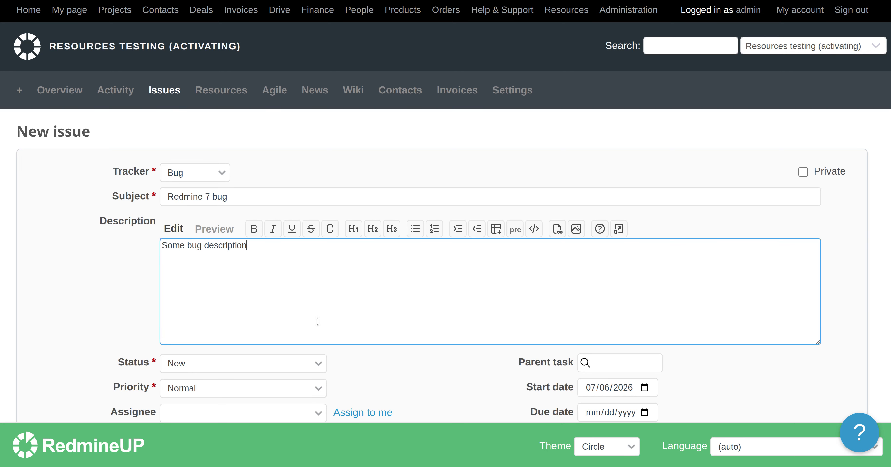
- Assign the bug to another project member and submit the new issue
click(230, 417)
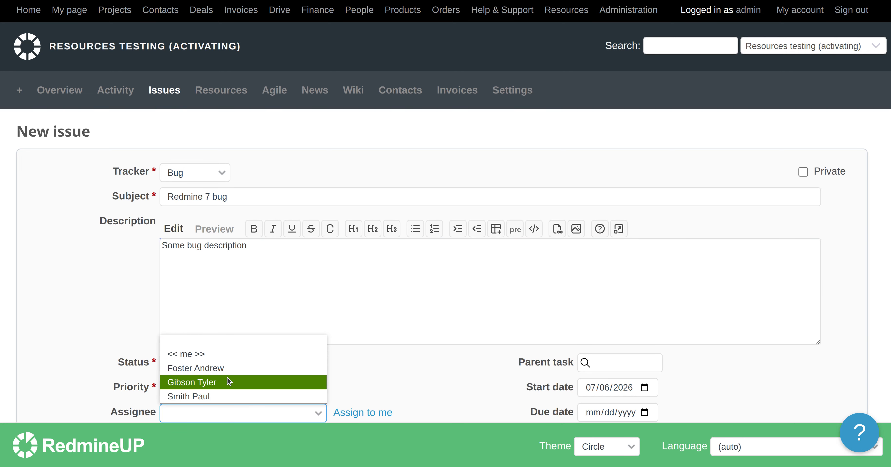
click(228, 382)
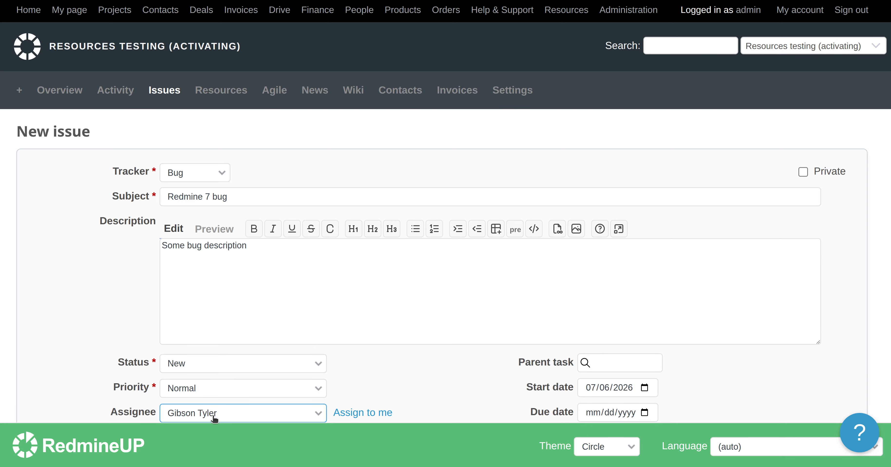
scroll(101, 355, down, 3)
click(213, 294)
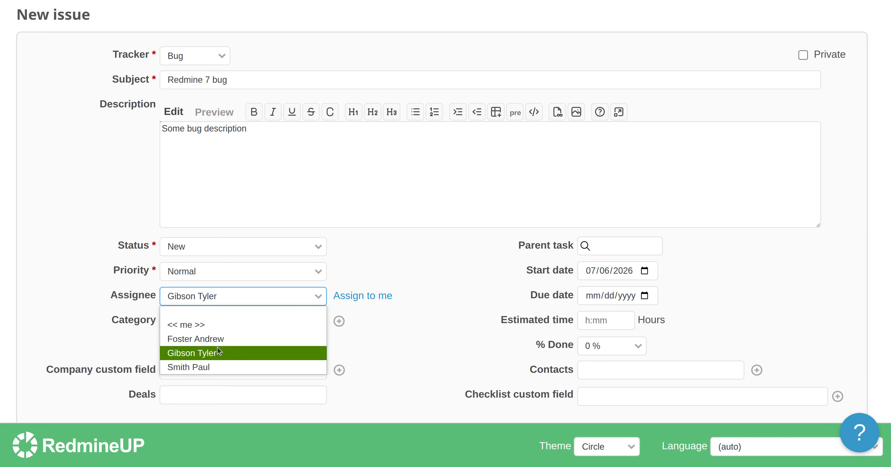
click(76, 302)
scroll(71, 302, down, 2)
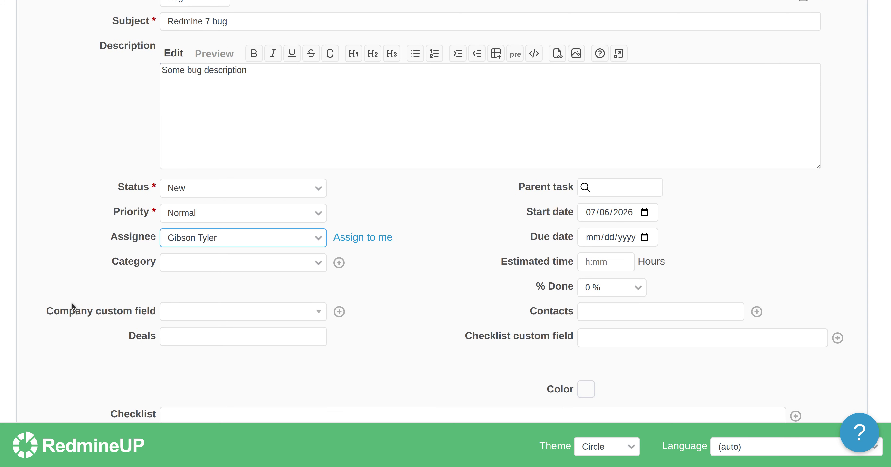
scroll(71, 302, down, 5)
click(39, 366)
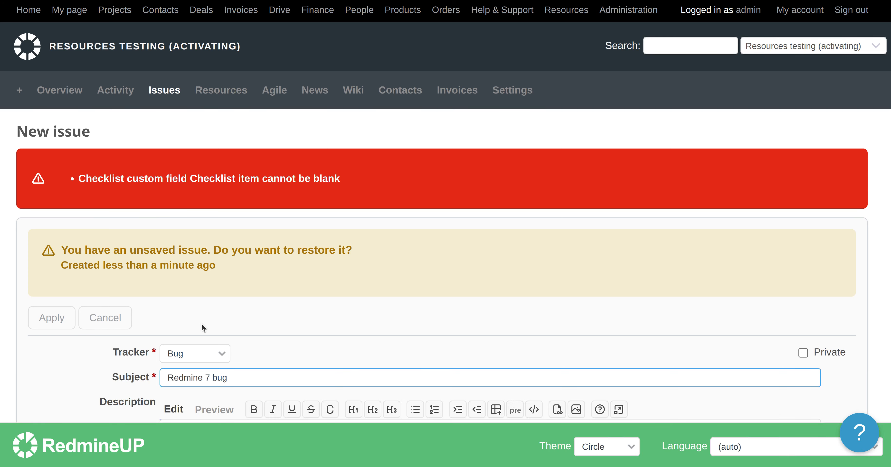
- Add "test checklist item 01" to the Checklist custom field and create the bug issue
scroll(139, 280, down, 10)
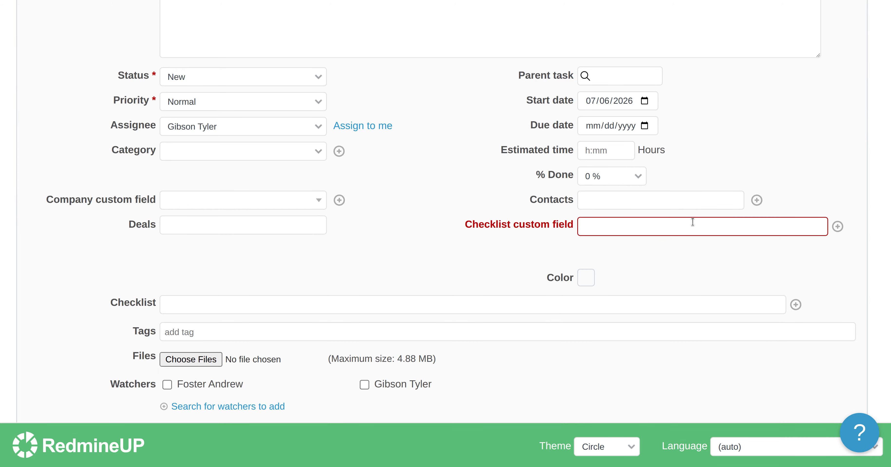
text(test checklist item 01)
key(Return)
scroll(439, 284, down, 3)
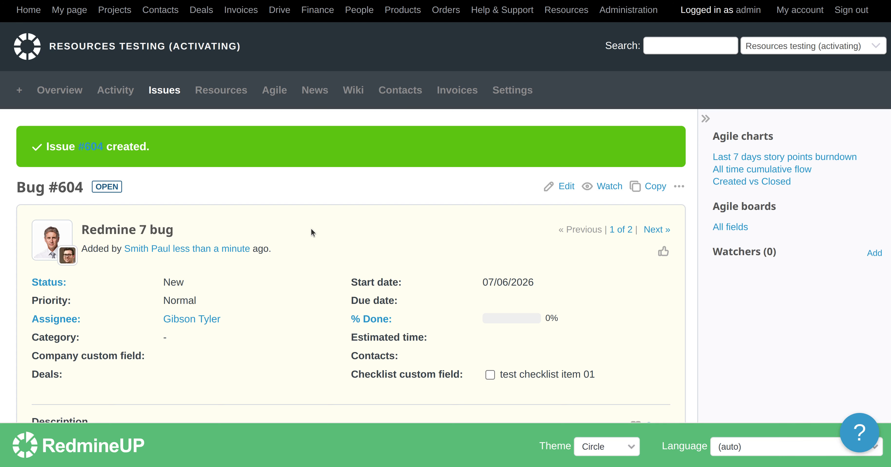
- Start a new booking in the project's Resource planning and select the issue "Redmine 7 bug" for it
click(158, 91)
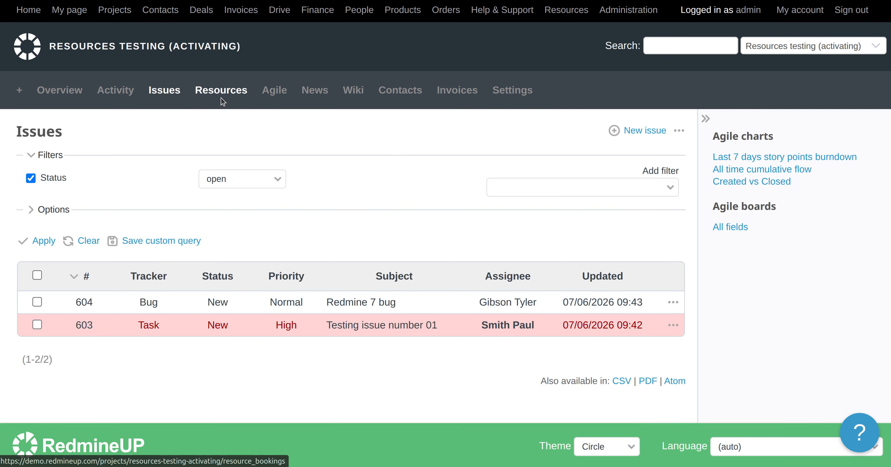
click(221, 90)
scroll(573, 238, down, 2)
scroll(574, 238, down, 1)
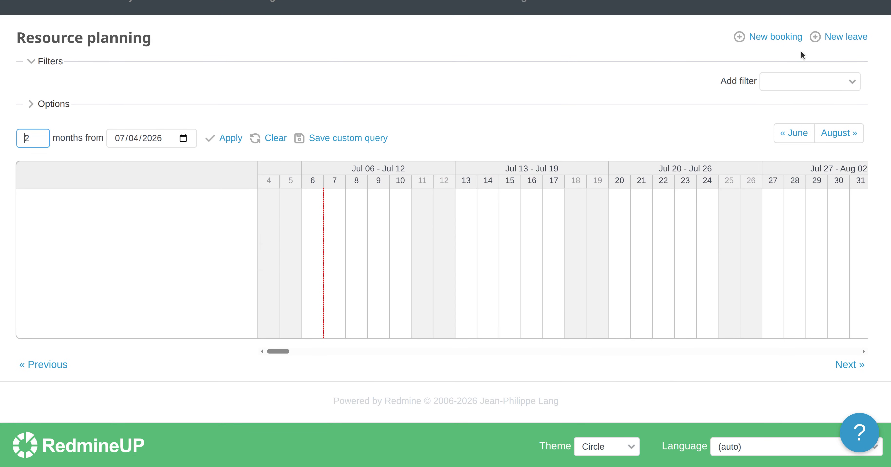
click(779, 38)
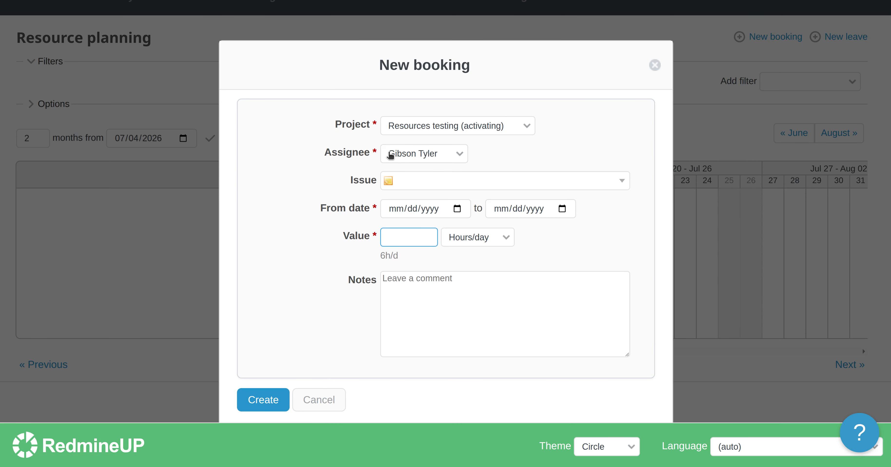
click(423, 182)
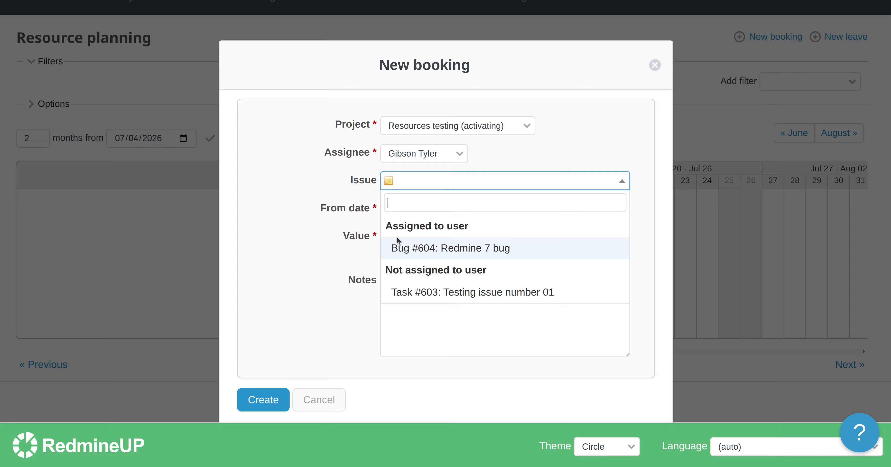
click(421, 250)
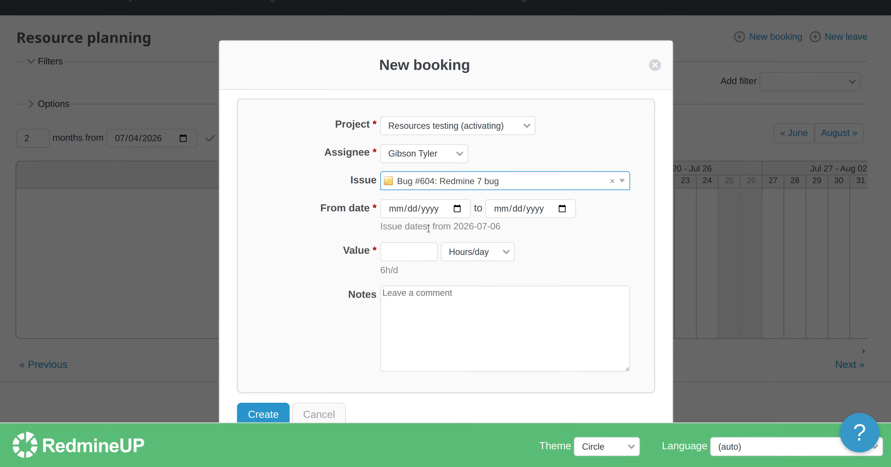
- Set the booking period from 07/07/2026 to 07/14/2026
click(450, 212)
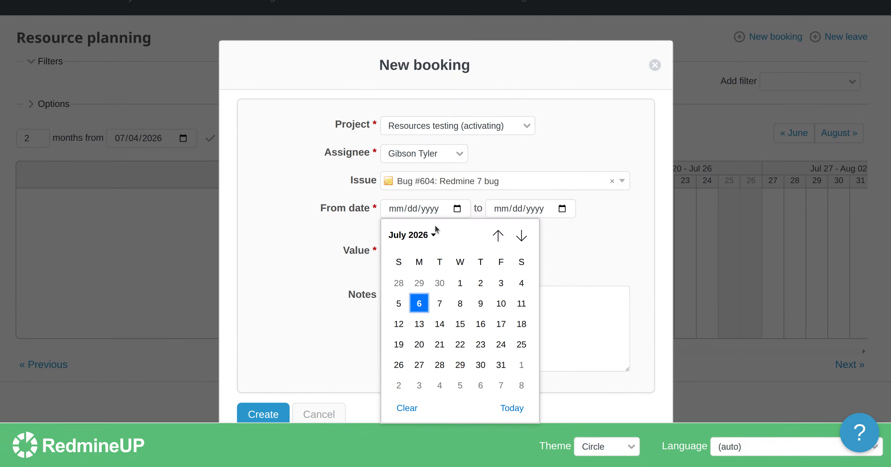
click(439, 301)
click(563, 209)
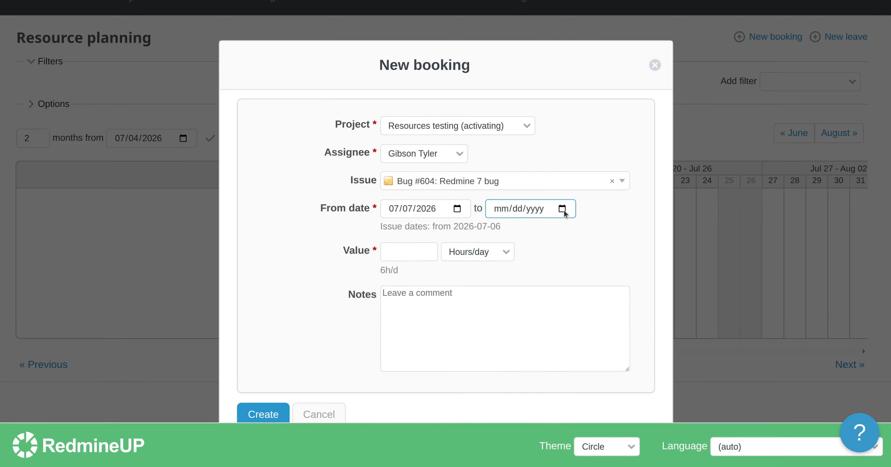
click(546, 324)
- Try to create the booking with a value of 45 hours per day switched to Total hours
click(412, 252)
text(45)
click(491, 252)
click(470, 296)
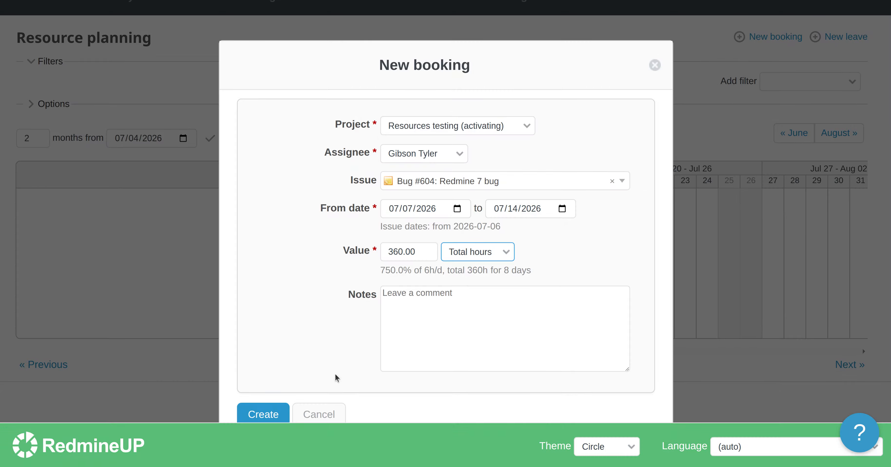
click(263, 411)
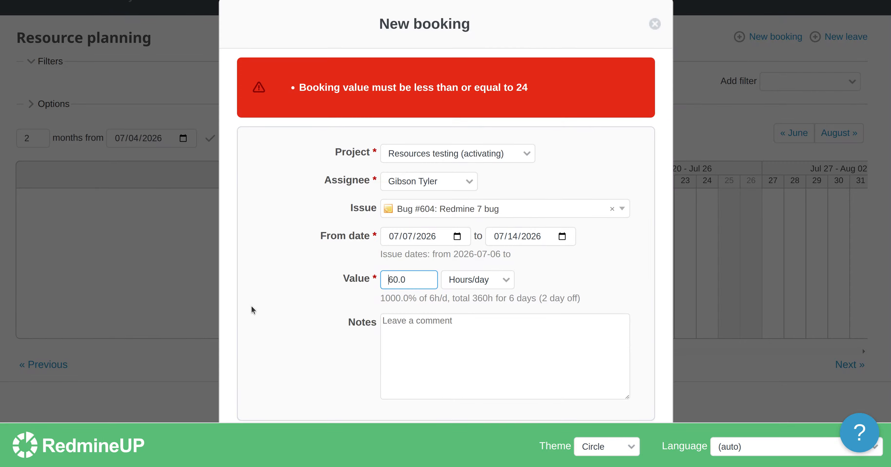
- Set the booking value to 20 hours per day and create the booking
drag(409, 273, 277, 272)
text(20)
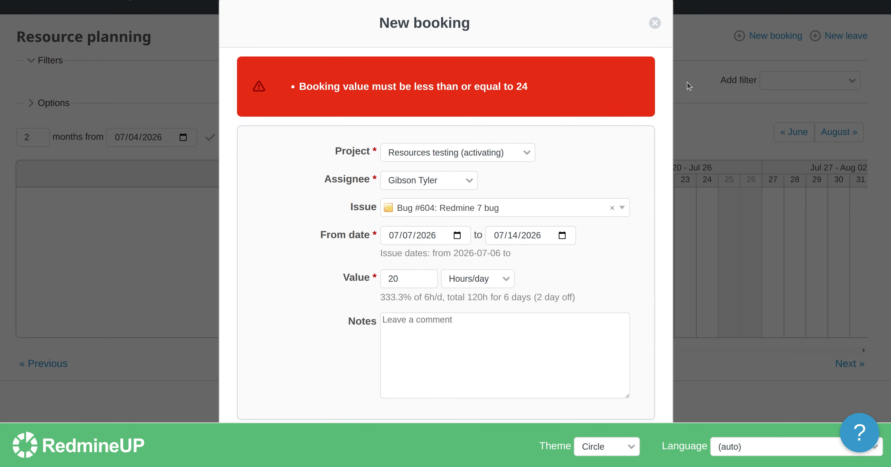
key(ctrl+minus)
key(ctrl+minus)
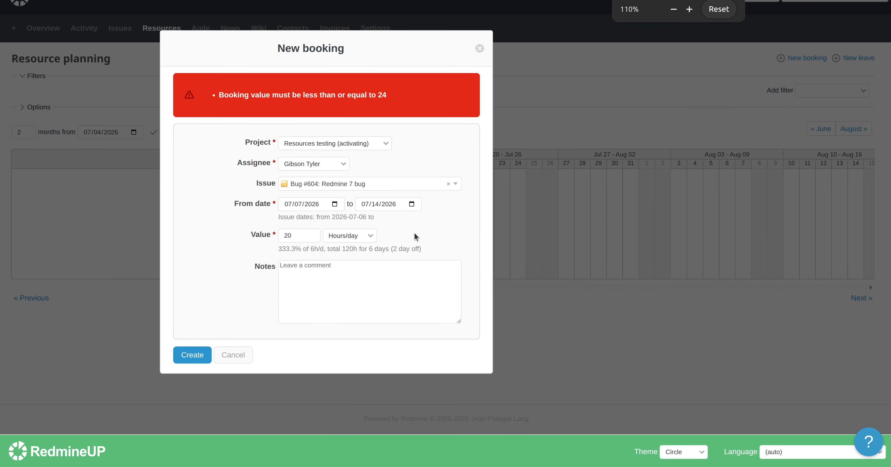
click(193, 354)
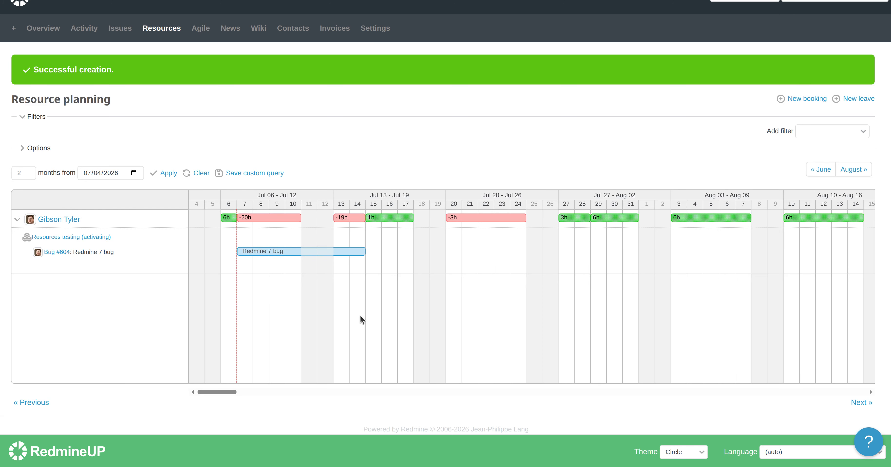
- Examine the details of the "Redmine 7 bug" booking on the timeline and the filters available for Resource planning
key(ctrl+plus)
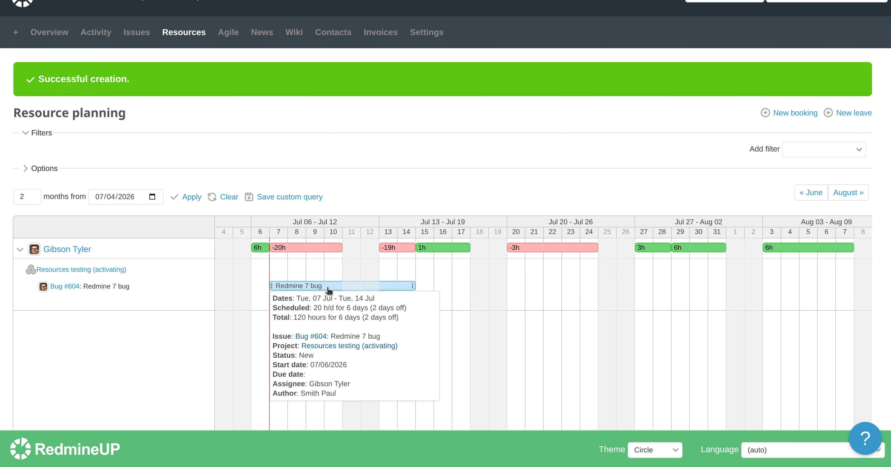
mouse_move(316, 291)
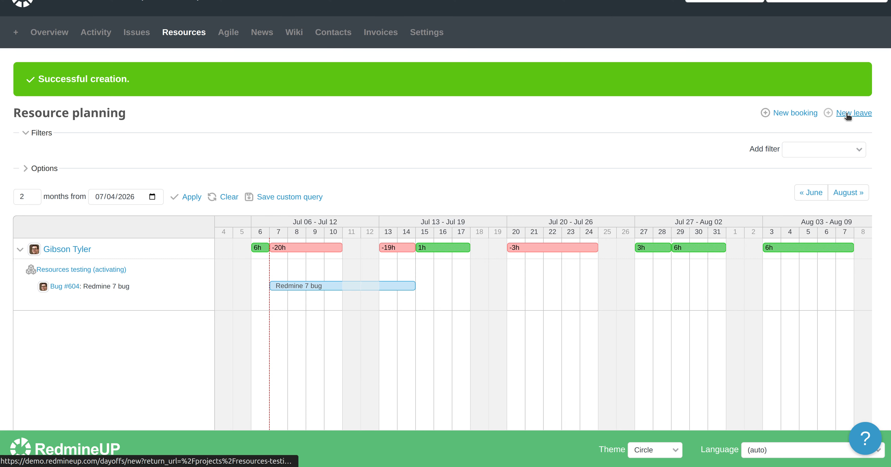
click(833, 150)
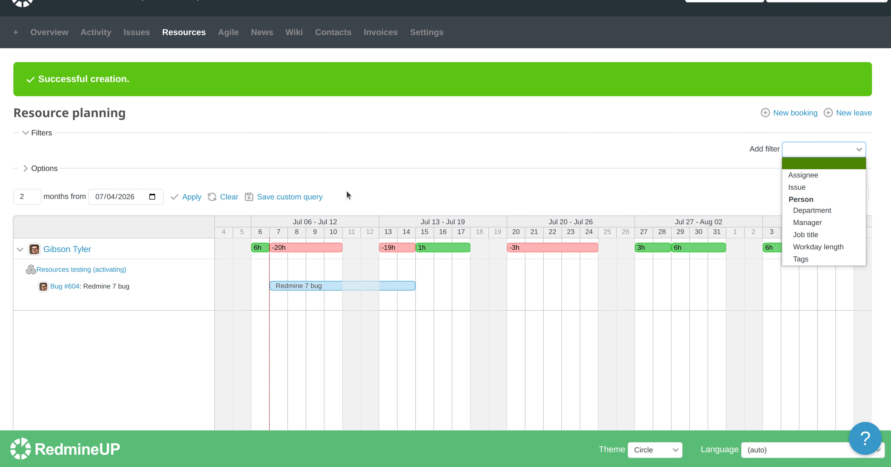
- On the RedmineUP website, open the Resources plugin documentation from the Help & Support Center and look through its articles
click(474, 150)
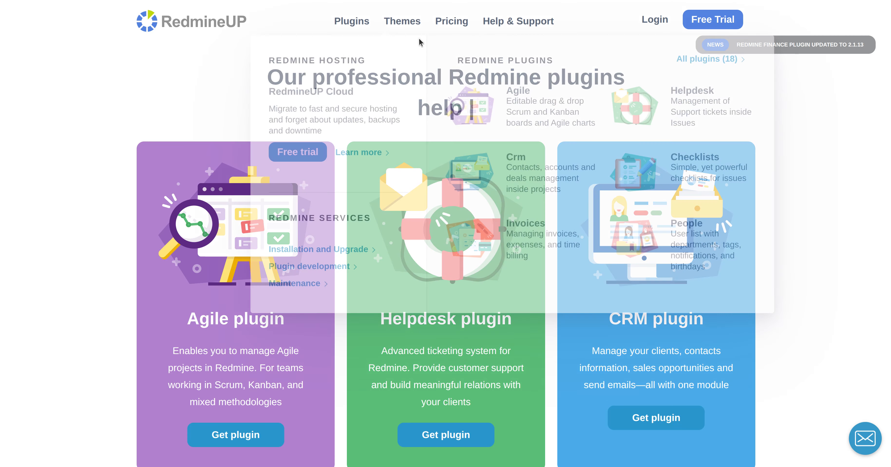
click(505, 22)
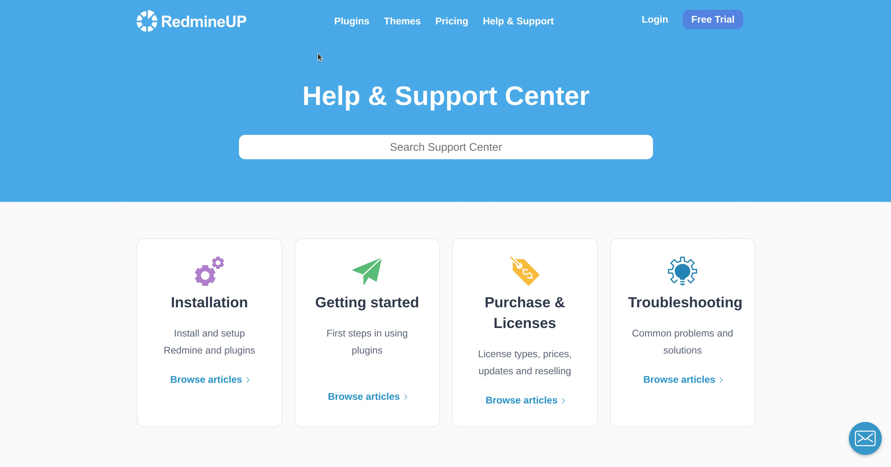
scroll(383, 222, down, 6)
scroll(383, 222, down, 8)
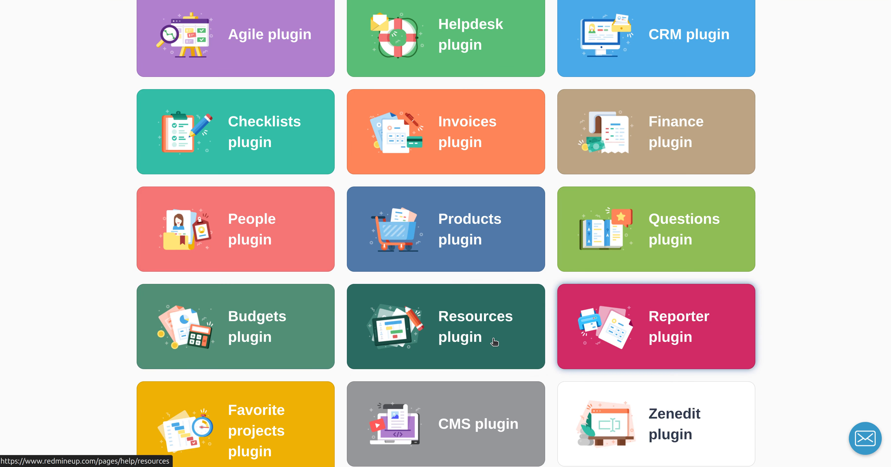
click(470, 337)
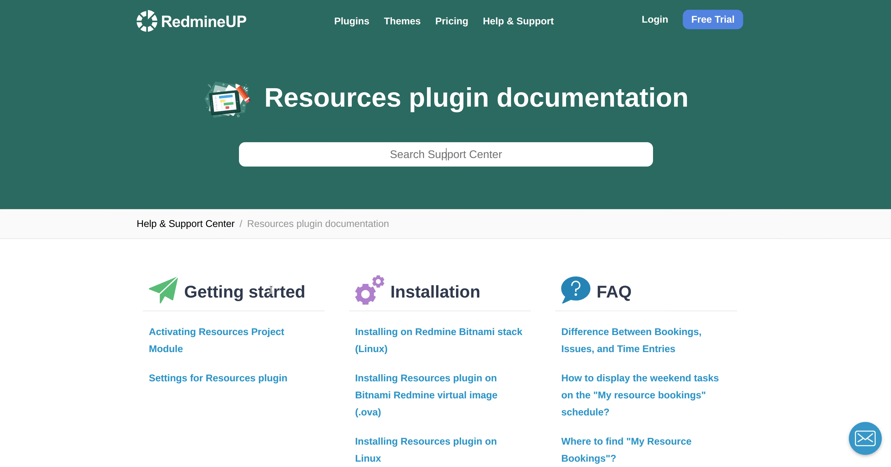
scroll(271, 290, down, 10)
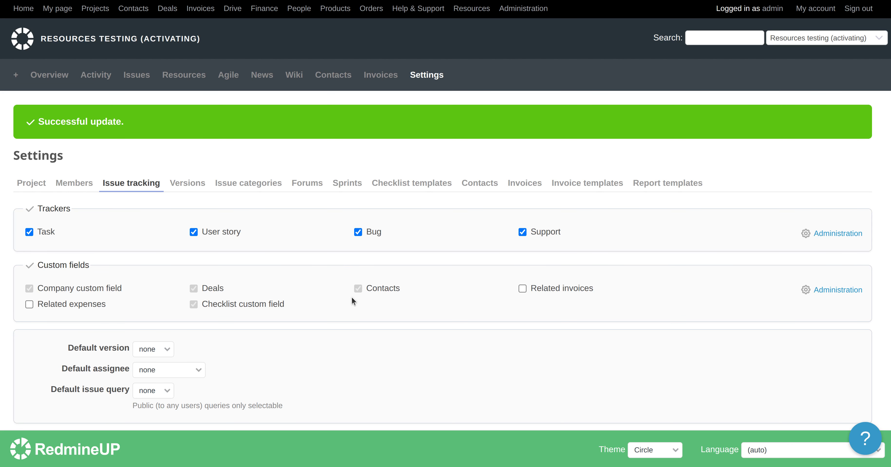
key(ctrl+plus)
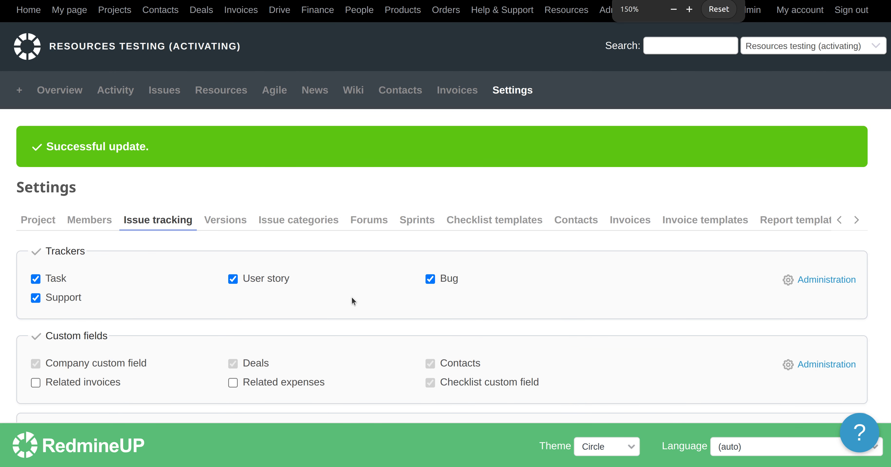